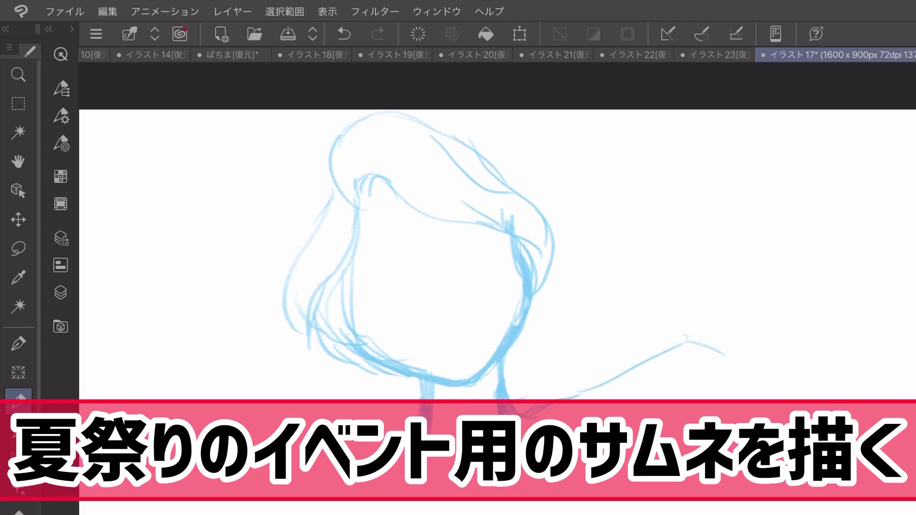
# Step: Sketch the raised arm's inner and outer contours, running from behind the head to the bent elbow and back towards the body
pyautogui.moveTo(549, 234); pyautogui.dragTo(686, 338)
pyautogui.moveTo(594, 251); pyautogui.dragTo(678, 344)
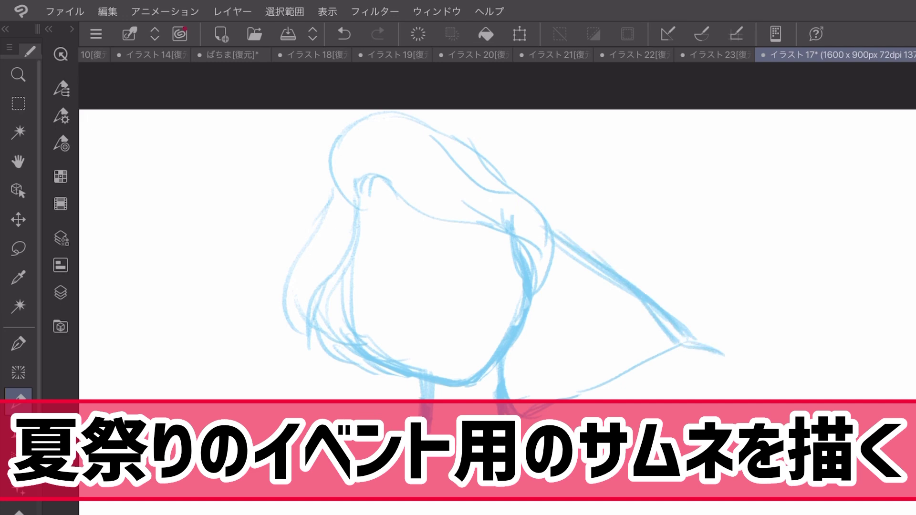
pyautogui.moveTo(680, 448); pyautogui.dragTo(611, 508)
pyautogui.moveTo(547, 181)
pyautogui.mouseDown()
pyautogui.moveTo(635, 222)
pyautogui.moveTo(790, 318)
pyautogui.mouseUp()
pyautogui.moveTo(744, 287)
pyautogui.mouseDown()
pyautogui.moveTo(790, 346)
pyautogui.moveTo(693, 438)
pyautogui.mouseUp()
pyautogui.moveTo(786, 352); pyautogui.dragTo(631, 480)
# Step: Sketch the lowered arm's shoulder and upper-arm lines, and add strokes to the side hair beside the cheek
pyautogui.moveTo(410, 438); pyautogui.dragTo(330, 514)
pyautogui.moveTo(383, 454); pyautogui.dragTo(315, 514)
pyautogui.moveTo(473, 473); pyautogui.dragTo(391, 514)
pyautogui.moveTo(448, 475); pyautogui.dragTo(383, 514)
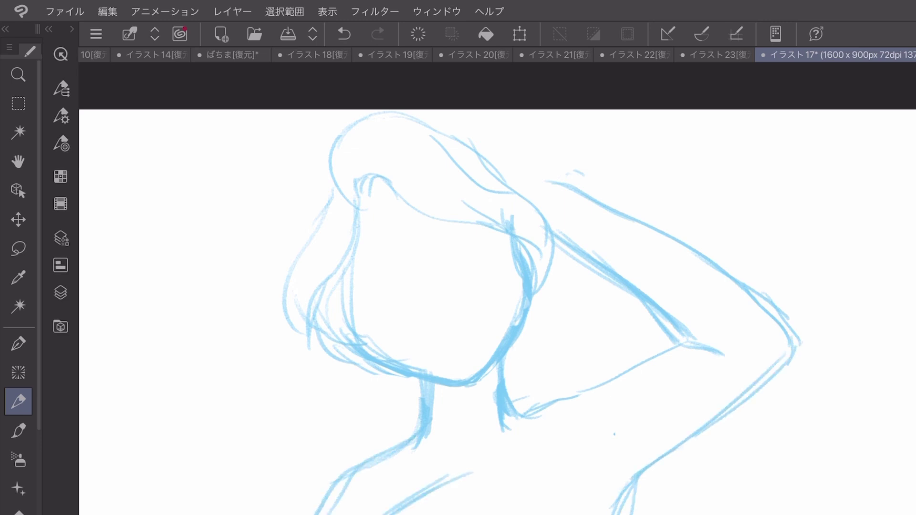
pyautogui.moveTo(347, 328); pyautogui.dragTo(380, 358)
pyautogui.moveTo(347, 297); pyautogui.dragTo(391, 348)
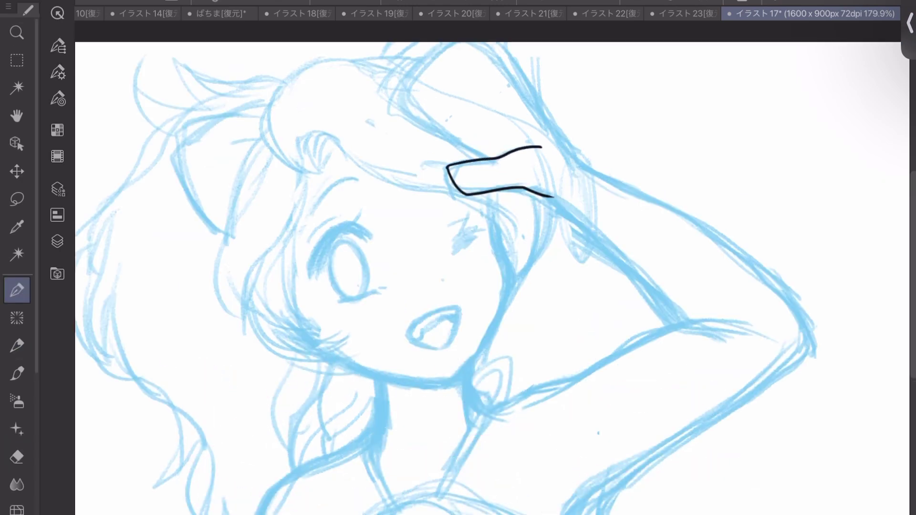
# Step: Undo the last thumb stroke and ink the raised hand's thumb and the arm's inner contour in black over the sketch
pyautogui.hotkey('ctrl', 'z')
pyautogui.moveTo(472, 158); pyautogui.dragTo(544, 144)
pyautogui.moveTo(489, 157)
pyautogui.mouseDown()
pyautogui.moveTo(413, 93)
pyautogui.moveTo(461, 42)
pyautogui.moveTo(561, 119)
pyautogui.mouseUp()
pyautogui.moveTo(554, 197); pyautogui.dragTo(684, 317)
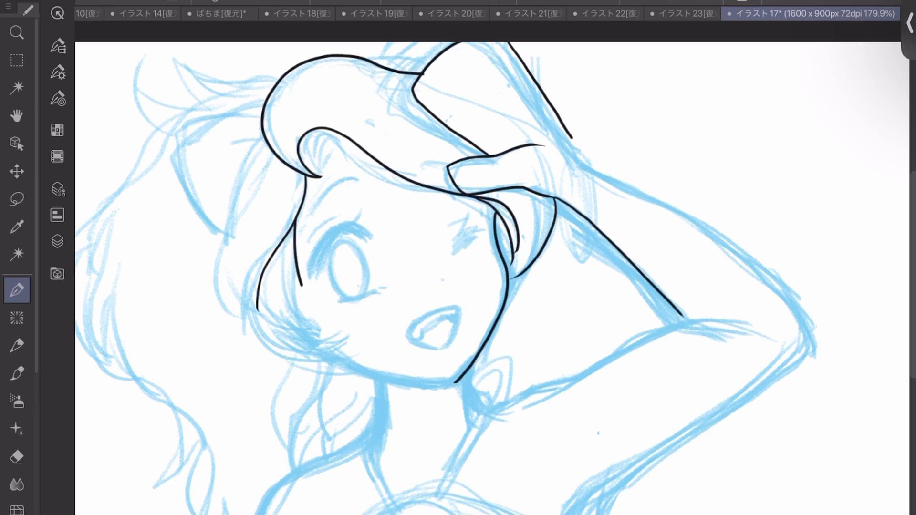
# Step: Ink the side hair locks beside the cheek, the outer hair contour and the lower jawline
pyautogui.moveTo(300, 285); pyautogui.dragTo(334, 331)
pyautogui.moveTo(268, 266); pyautogui.dragTo(331, 351)
pyautogui.moveTo(294, 305); pyautogui.dragTo(344, 350)
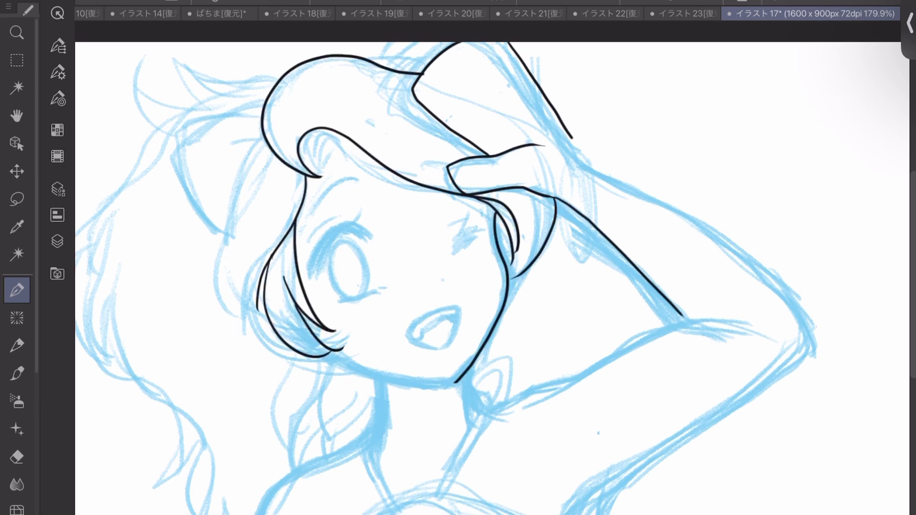
pyautogui.moveTo(308, 55)
pyautogui.mouseDown()
pyautogui.moveTo(253, 241)
pyautogui.moveTo(300, 312)
pyautogui.moveTo(355, 350)
pyautogui.mouseUp()
pyautogui.moveTo(291, 147); pyautogui.dragTo(276, 184)
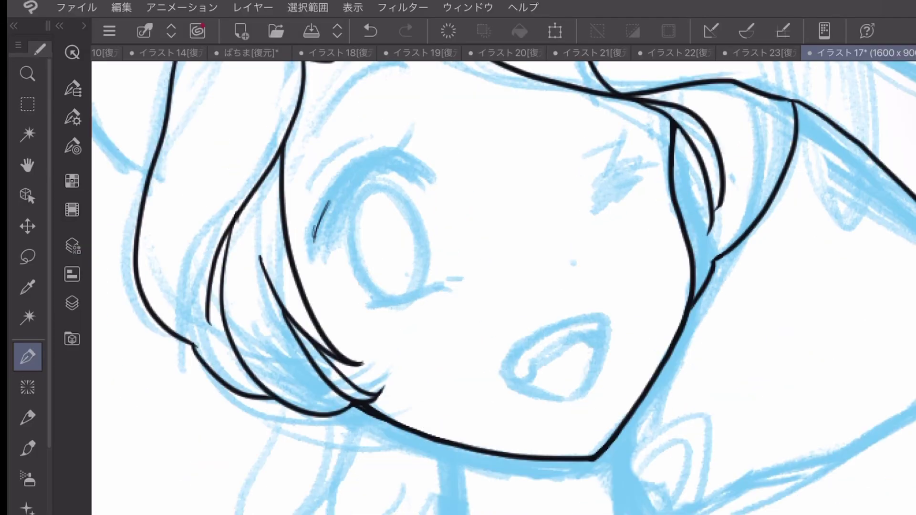
# Step: Ink the open eye with dense upper lashes, an eyelid crease, an oval iris and a lower lash line
pyautogui.moveTo(315, 242); pyautogui.dragTo(357, 177)
pyautogui.moveTo(330, 229)
pyautogui.mouseDown()
pyautogui.moveTo(377, 154)
pyautogui.moveTo(399, 152)
pyautogui.moveTo(432, 177)
pyautogui.mouseUp()
pyautogui.moveTo(308, 191); pyautogui.dragTo(372, 138)
pyautogui.moveTo(403, 146); pyautogui.dragTo(412, 123)
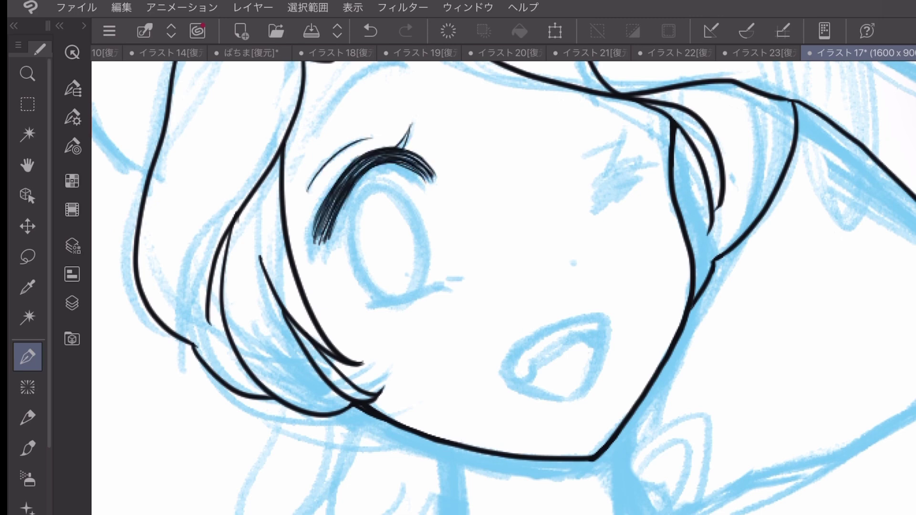
pyautogui.moveTo(311, 247); pyautogui.dragTo(330, 210)
pyautogui.moveTo(403, 146); pyautogui.dragTo(417, 124)
pyautogui.moveTo(372, 302); pyautogui.dragTo(453, 278)
pyautogui.moveTo(401, 299)
pyautogui.mouseDown()
pyautogui.moveTo(348, 239)
pyautogui.moveTo(411, 294)
pyautogui.mouseUp()
# Step: Ink the winking eye with dense hatched lashes, a short crease line and a lash spike
pyautogui.moveTo(596, 190); pyautogui.dragTo(625, 173)
pyautogui.moveTo(602, 210); pyautogui.dragTo(634, 190)
pyautogui.moveTo(620, 191); pyautogui.dragTo(644, 165)
pyautogui.moveTo(608, 175)
pyautogui.mouseDown()
pyautogui.moveTo(642, 161)
pyautogui.moveTo(638, 168)
pyautogui.mouseUp()
pyautogui.moveTo(602, 200)
pyautogui.mouseDown()
pyautogui.moveTo(640, 173)
pyautogui.moveTo(639, 182)
pyautogui.mouseUp()
pyautogui.moveTo(596, 205); pyautogui.dragTo(627, 190)
pyautogui.moveTo(585, 158); pyautogui.dragTo(634, 139)
pyautogui.moveTo(623, 136); pyautogui.dragTo(612, 163)
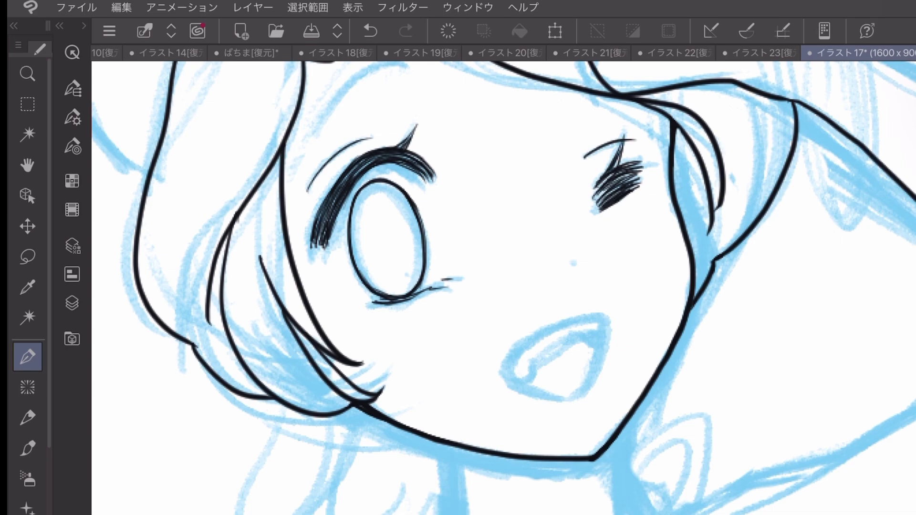
# Step: Ink the nose, the open mouth, both sides of the neck and the shoulder lines
pyautogui.scroll(-2, 504, 288)
pyautogui.moveTo(548, 241); pyautogui.dragTo(548, 331)
pyautogui.moveTo(672, 223)
pyautogui.mouseDown()
pyautogui.moveTo(678, 294)
pyautogui.moveTo(767, 258)
pyautogui.moveTo(820, 250)
pyautogui.mouseUp()
pyautogui.moveTo(548, 315); pyautogui.dragTo(368, 513)
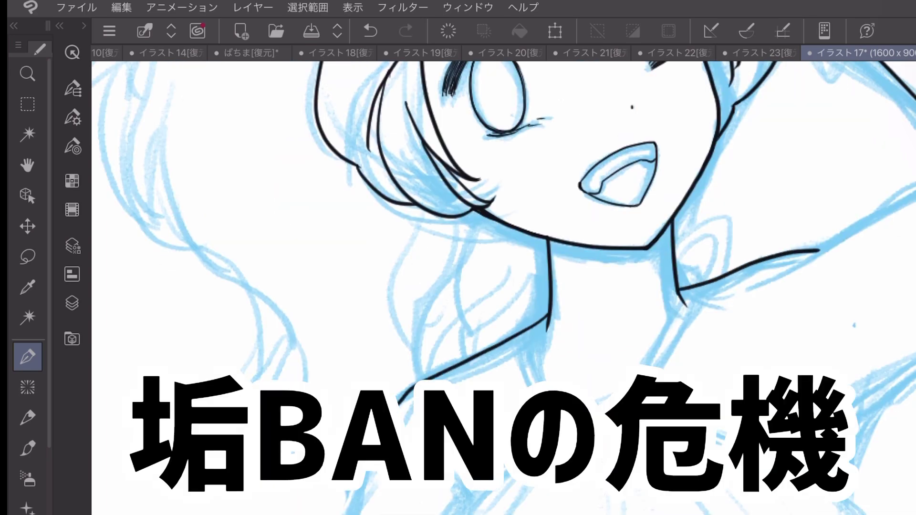
# Step: Undo the last stroke and ink the neck straps, eyebrows, hair ribbon and remaining arm contours
pyautogui.scroll(-2, 504, 288)
pyautogui.scroll(2, 504, 288)
pyautogui.hotkey('ctrl', 'z')
pyautogui.moveTo(618, 183)
pyautogui.mouseDown()
pyautogui.moveTo(576, 217)
pyautogui.moveTo(373, 497)
pyautogui.mouseUp()
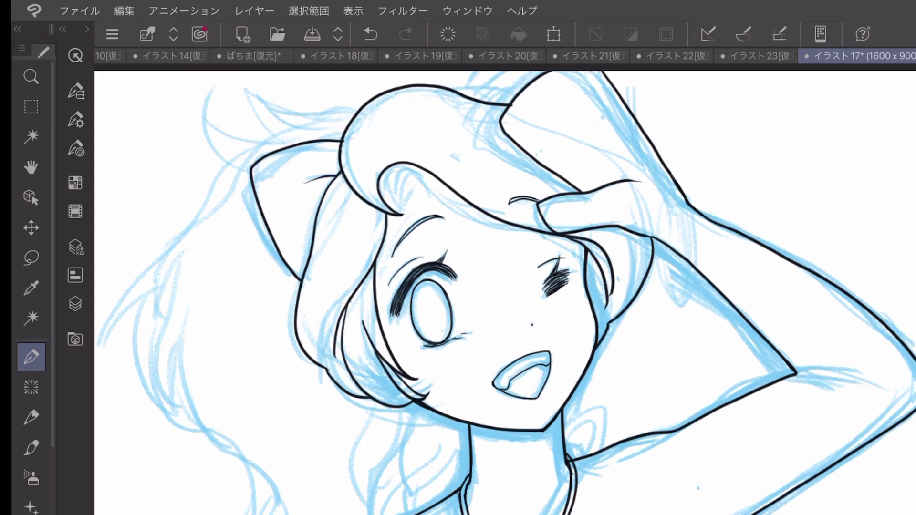
# Step: Ink the ponytail's wavy strands and the small bow loops of the strap behind the neck
pyautogui.scroll(3, 504, 286)
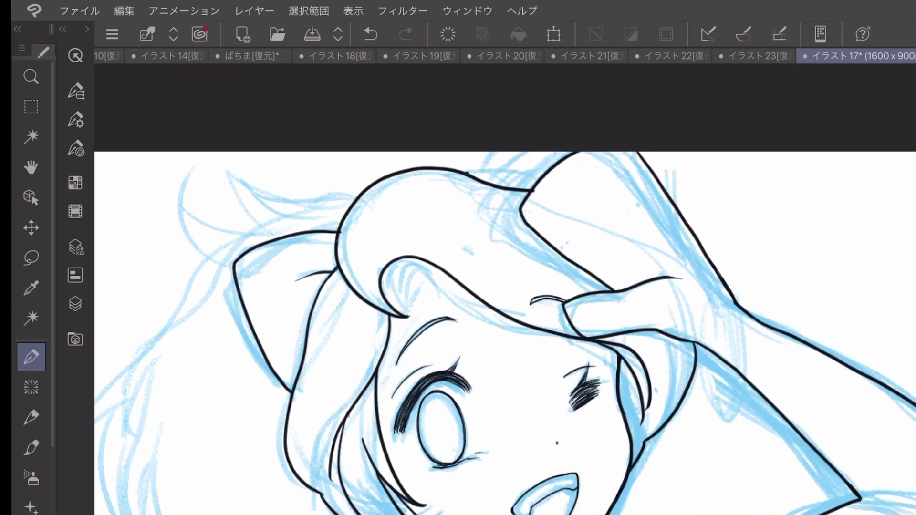
pyautogui.moveTo(372, 77)
pyautogui.mouseDown()
pyautogui.moveTo(427, 113)
pyautogui.moveTo(332, 203)
pyautogui.moveTo(245, 339)
pyautogui.mouseUp()
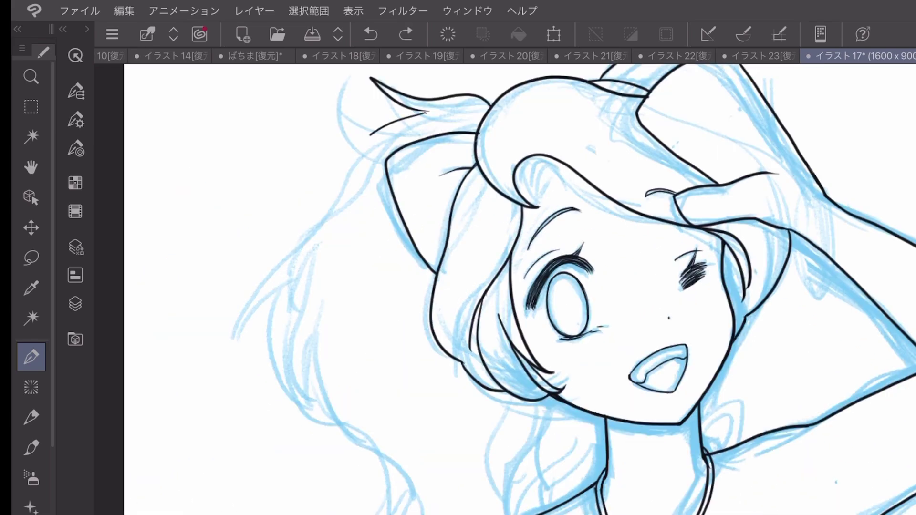
pyautogui.moveTo(318, 232); pyautogui.dragTo(246, 342)
pyautogui.moveTo(287, 286); pyautogui.dragTo(371, 458)
pyautogui.moveTo(355, 411); pyautogui.dragTo(370, 467)
pyautogui.moveTo(362, 419); pyautogui.dragTo(408, 514)
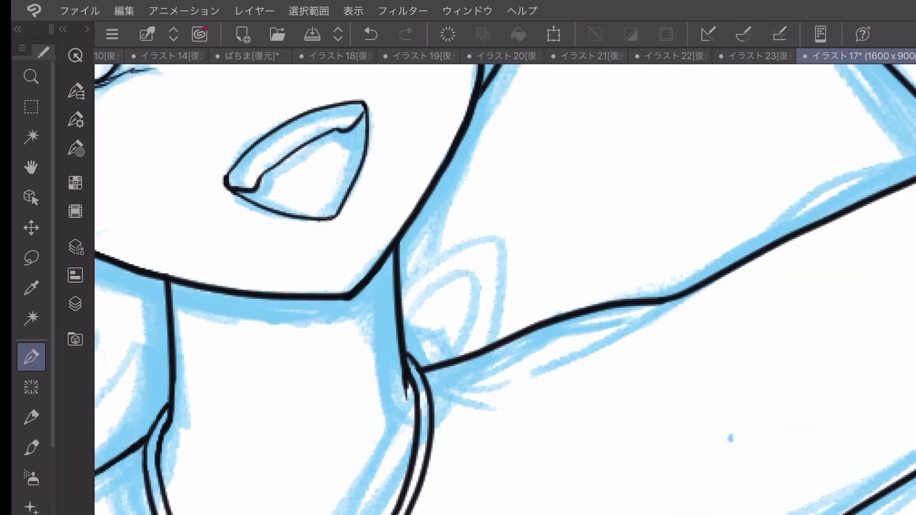
pyautogui.moveTo(404, 294); pyautogui.dragTo(477, 348)
pyautogui.moveTo(407, 313)
pyautogui.mouseDown()
pyautogui.moveTo(475, 283)
pyautogui.moveTo(442, 363)
pyautogui.mouseUp()
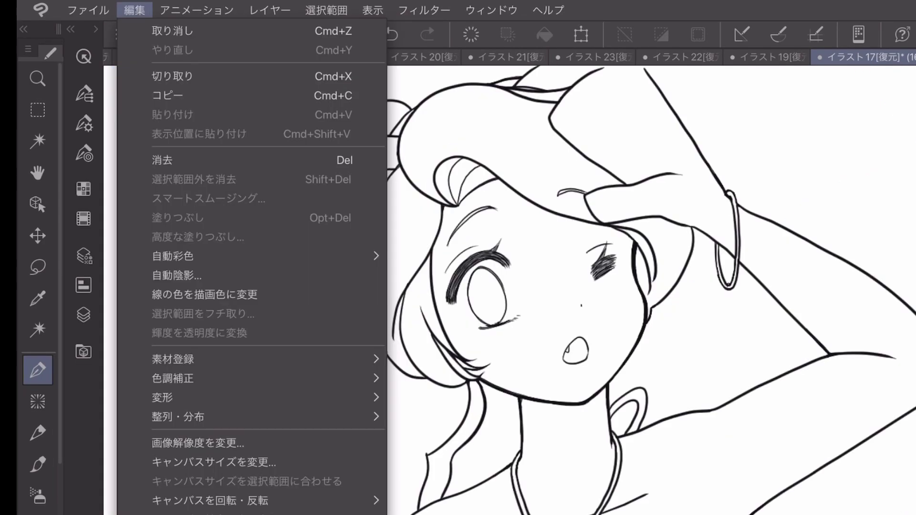
# Step: Flip the line art horizontally with the transform command and apply it
pyautogui.moveTo(162, 397)
pyautogui.click(465, 401)
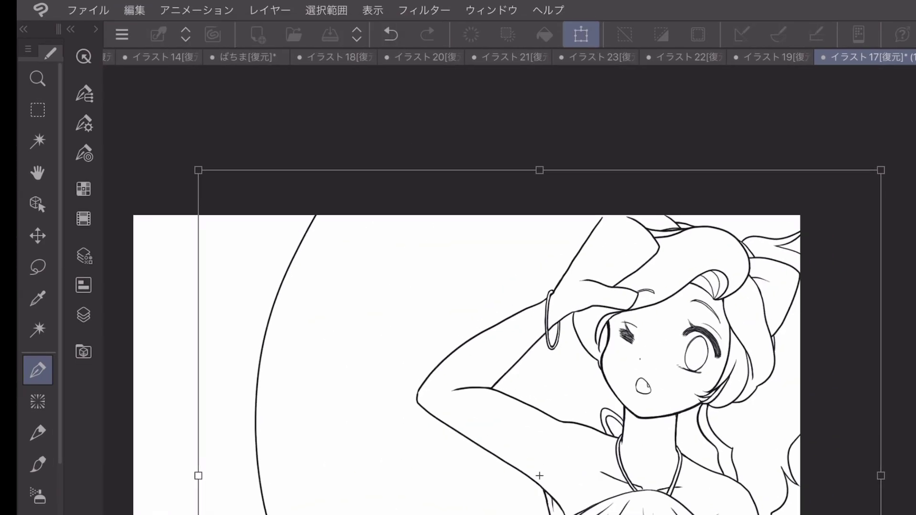
pyautogui.press('Return')
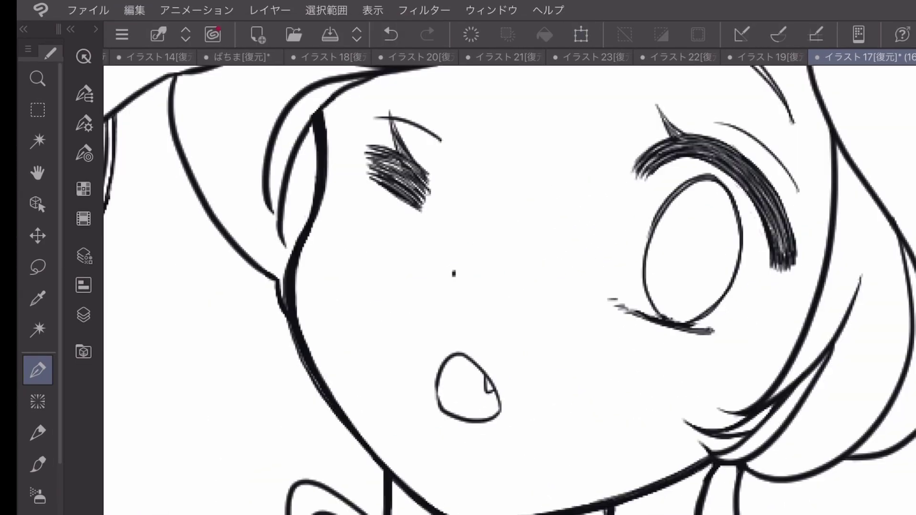
# Step: Lasso the open eye's iris and lower lash line, adjust them with a transform, apply it and deselect
pyautogui.click(38, 267)
pyautogui.moveTo(494, 303); pyautogui.dragTo(491, 309)
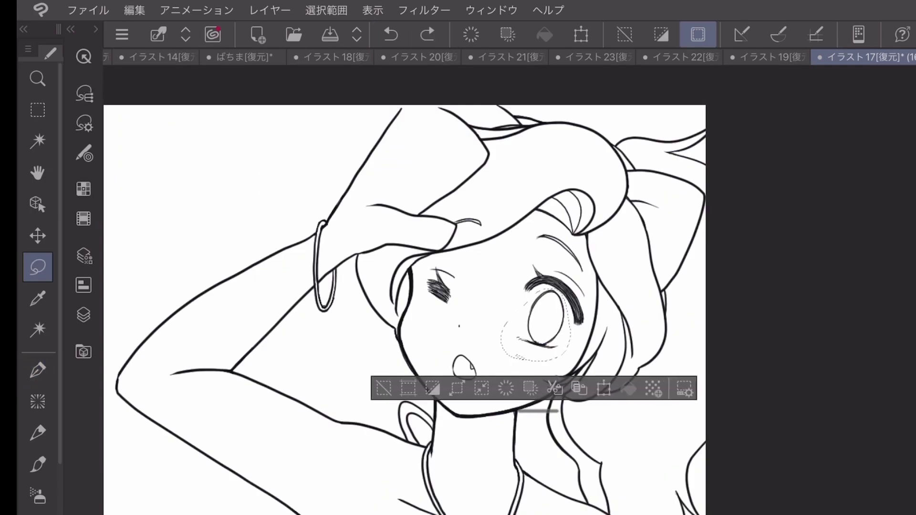
pyautogui.click(578, 400)
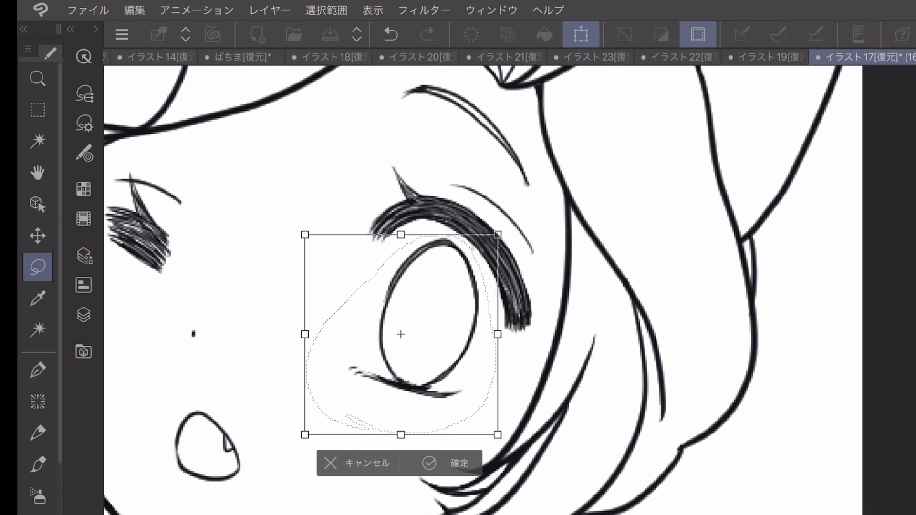
pyautogui.hotkey('ctrl', '-')
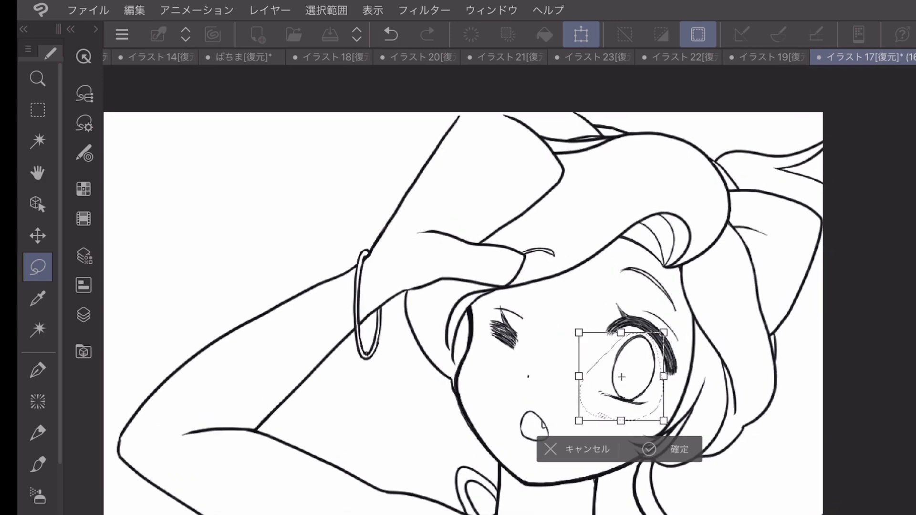
pyautogui.press('Return')
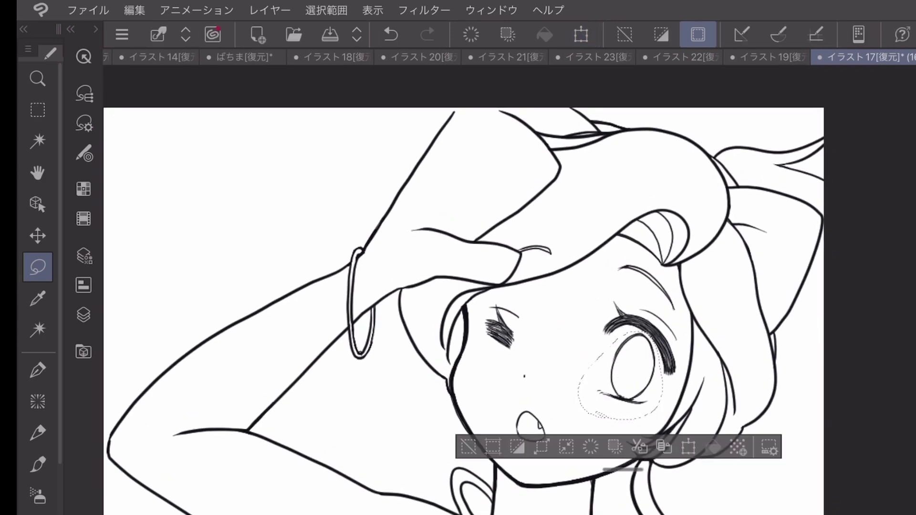
pyautogui.hotkey('ctrl', 'd')
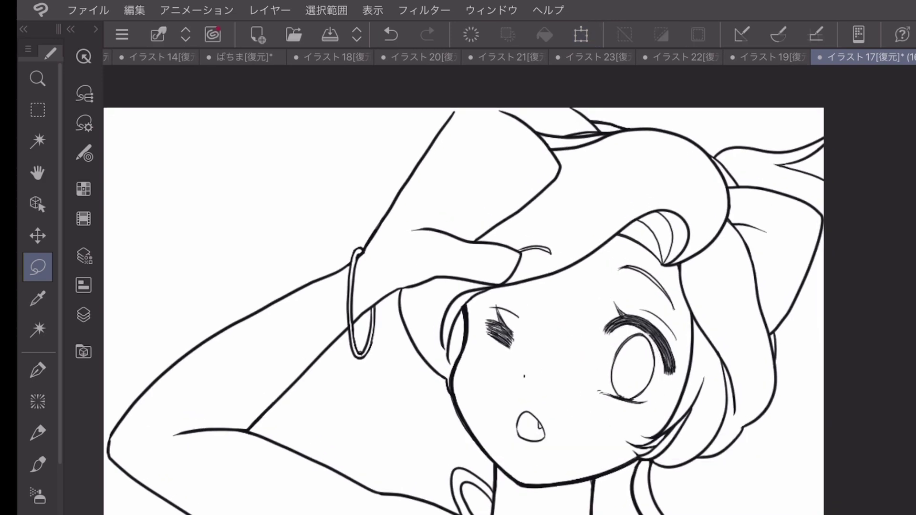
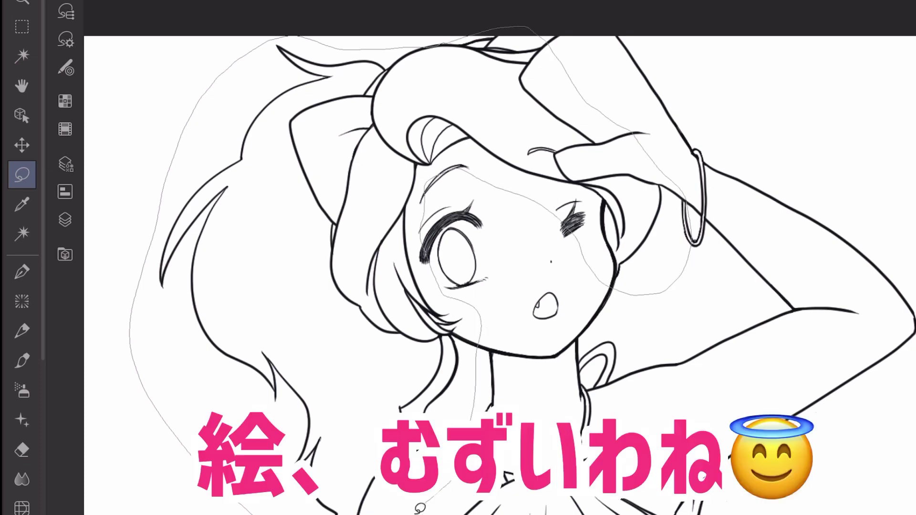
# Step: Fill a lassoed area around the head's hair with light blue and place the colour layer beneath the line art
pyautogui.moveTo(271, 409)
pyautogui.mouseDown()
pyautogui.moveTo(153, 200)
pyautogui.moveTo(143, 268)
pyautogui.mouseUp()
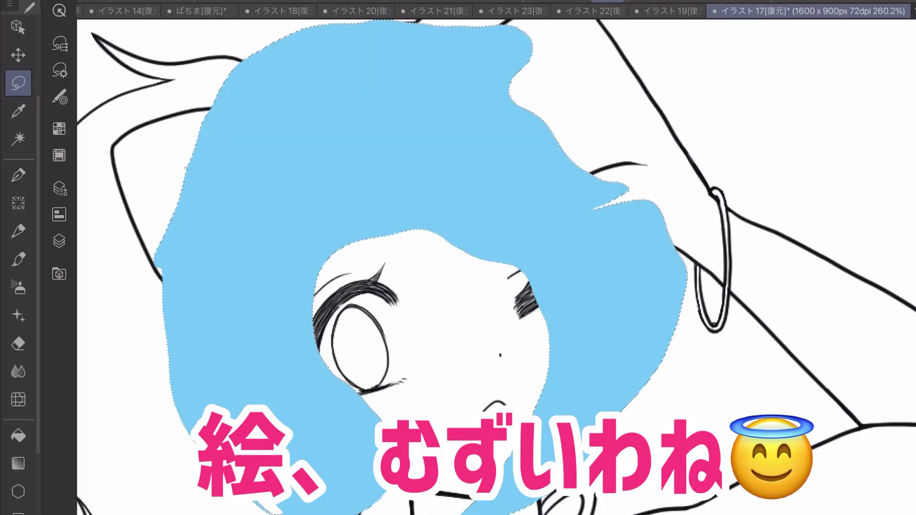
pyautogui.hotkey('ctrl', 'd')
pyautogui.click(59, 241)
pyautogui.click(90, 96)
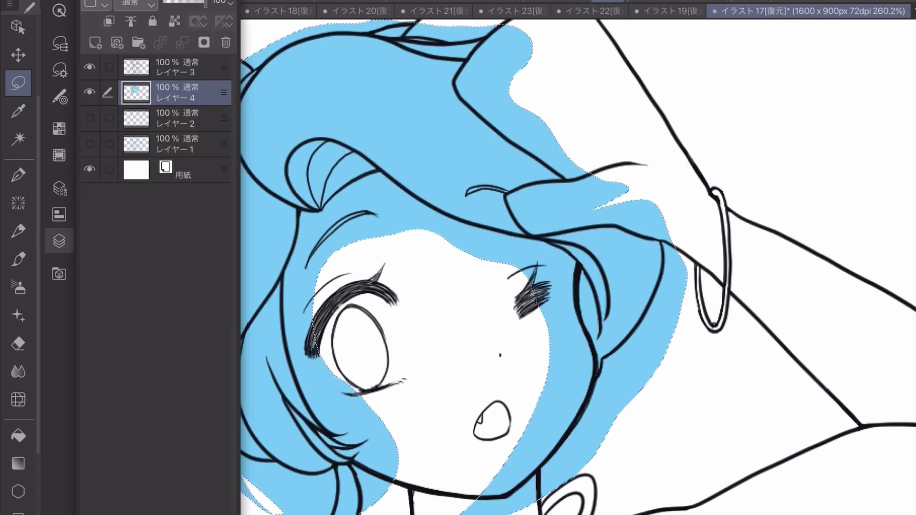
# Step: Clean up the light blue spilling past the hair line art onto the face, the neck and the background
pyautogui.click(18, 175)
pyautogui.moveTo(215, 158); pyautogui.dragTo(174, 244)
pyautogui.moveTo(205, 186); pyautogui.dragTo(164, 287)
pyautogui.moveTo(169, 219); pyautogui.dragTo(167, 391)
pyautogui.moveTo(180, 296)
pyautogui.mouseDown()
pyautogui.moveTo(179, 363)
pyautogui.moveTo(214, 454)
pyautogui.moveTo(268, 497)
pyautogui.moveTo(318, 511)
pyautogui.mouseUp()
pyautogui.moveTo(549, 234); pyautogui.dragTo(334, 453)
pyautogui.moveTo(582, 291); pyautogui.dragTo(577, 425)
pyautogui.moveTo(559, 334)
pyautogui.mouseDown()
pyautogui.moveTo(553, 459)
pyautogui.moveTo(477, 511)
pyautogui.mouseUp()
pyautogui.moveTo(615, 415)
pyautogui.mouseDown()
pyautogui.moveTo(544, 483)
pyautogui.moveTo(678, 267)
pyautogui.mouseUp()
pyautogui.moveTo(669, 210); pyautogui.dragTo(621, 411)
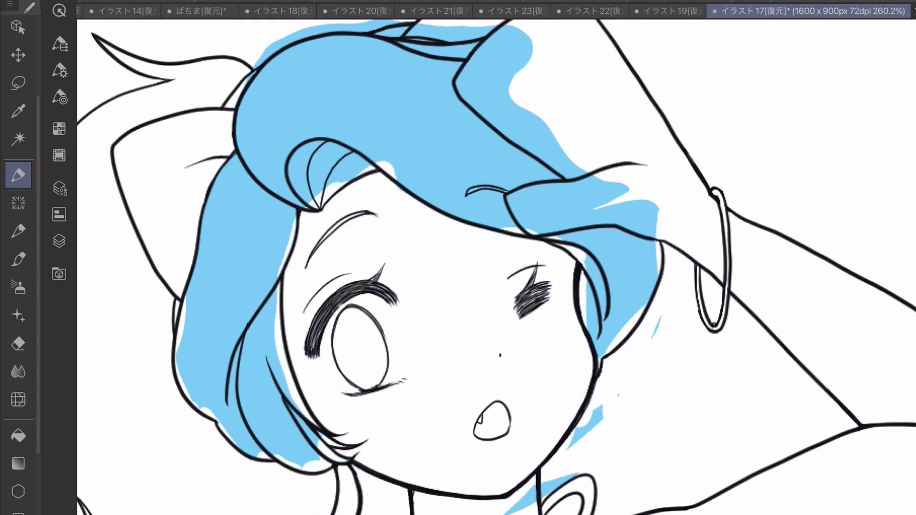
# Step: Paint the ponytail and its upper strands light blue, and trim the colour to the line art
pyautogui.moveTo(363, 344); pyautogui.dragTo(542, 301)
pyautogui.moveTo(215, 506); pyautogui.dragTo(229, 182)
pyautogui.moveTo(200, 430); pyautogui.dragTo(286, 120)
pyautogui.moveTo(310, 267); pyautogui.dragTo(296, 100)
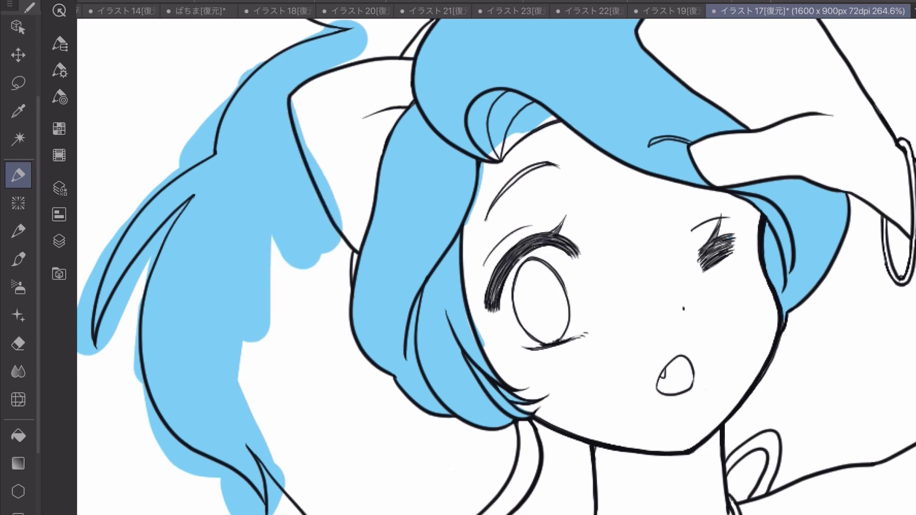
pyautogui.moveTo(344, 148); pyautogui.dragTo(425, 96)
pyautogui.scroll(-5, 497, 286)
pyautogui.moveTo(324, 162)
pyautogui.mouseDown()
pyautogui.moveTo(401, 141)
pyautogui.moveTo(449, 143)
pyautogui.mouseUp()
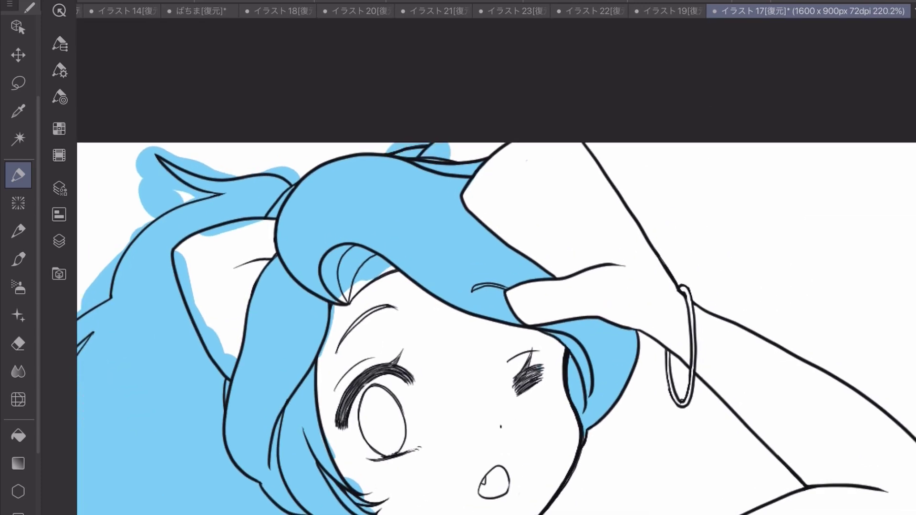
pyautogui.scroll(8, 276, 473)
pyautogui.moveTo(370, 363); pyautogui.dragTo(370, 510)
# Step: Fill the hair ribbon with dark grey up to its outlines
pyautogui.scroll(3, 496, 267)
pyautogui.moveTo(414, 141)
pyautogui.mouseDown()
pyautogui.moveTo(267, 162)
pyautogui.moveTo(223, 182)
pyautogui.mouseUp()
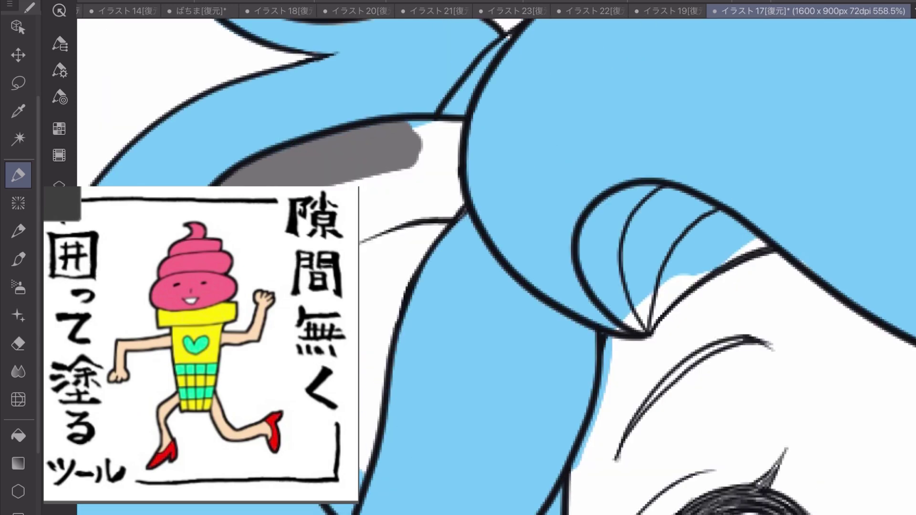
pyautogui.moveTo(377, 198)
pyautogui.mouseDown()
pyautogui.moveTo(382, 467)
pyautogui.moveTo(435, 225)
pyautogui.moveTo(439, 124)
pyautogui.moveTo(451, 148)
pyautogui.moveTo(453, 218)
pyautogui.moveTo(272, 305)
pyautogui.moveTo(325, 200)
pyautogui.moveTo(415, 172)
pyautogui.moveTo(417, 183)
pyautogui.mouseUp()
pyautogui.moveTo(336, 382); pyautogui.dragTo(346, 477)
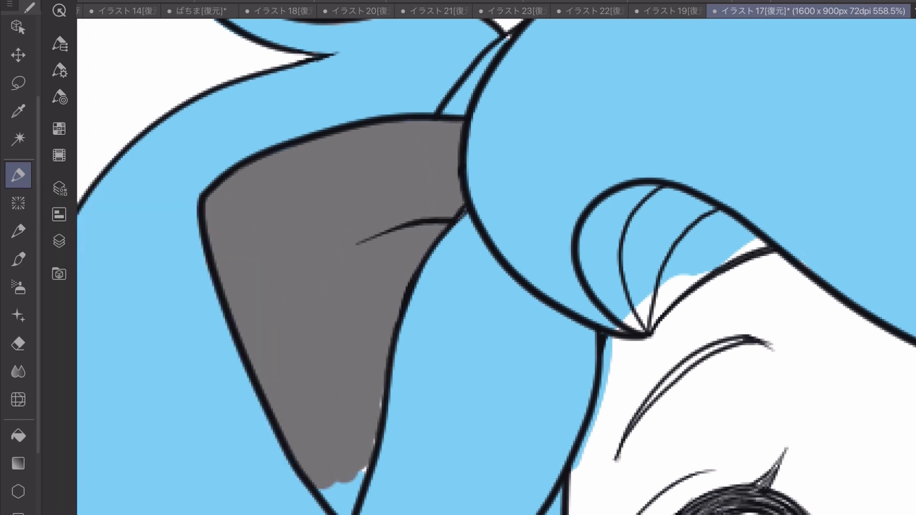
pyautogui.moveTo(382, 380); pyautogui.dragTo(387, 413)
pyautogui.moveTo(330, 487)
pyautogui.mouseDown()
pyautogui.moveTo(338, 499)
pyautogui.moveTo(325, 497)
pyautogui.mouseUp()
# Step: Paint the inner side of the curled bangs dark blue
pyautogui.moveTo(601, 249); pyautogui.dragTo(368, 205)
pyautogui.moveTo(440, 210)
pyautogui.mouseDown()
pyautogui.moveTo(391, 257)
pyautogui.moveTo(349, 272)
pyautogui.moveTo(451, 220)
pyautogui.mouseUp()
pyautogui.moveTo(349, 175)
pyautogui.mouseDown()
pyautogui.moveTo(432, 170)
pyautogui.moveTo(480, 216)
pyautogui.mouseUp()
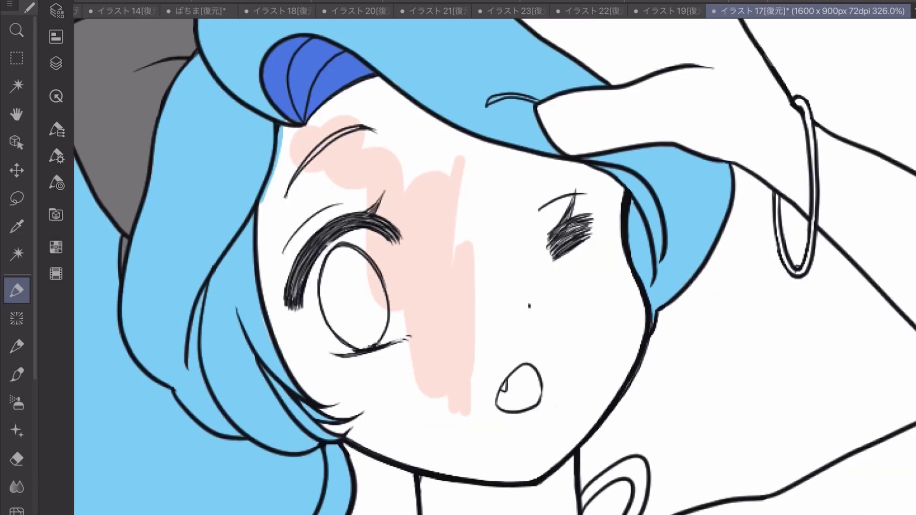
# Step: Paint the face around the eyes, cheeks, mouth and chin with a pale pink skin colour
pyautogui.moveTo(287, 143); pyautogui.dragTo(306, 286)
pyautogui.moveTo(372, 239); pyautogui.dragTo(391, 353)
pyautogui.moveTo(477, 201); pyautogui.dragTo(525, 378)
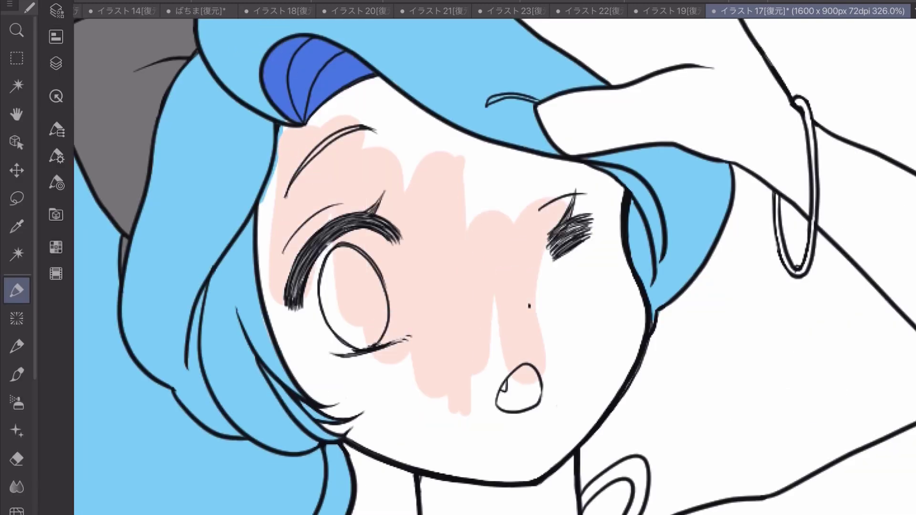
pyautogui.moveTo(548, 210); pyautogui.dragTo(621, 372)
pyautogui.moveTo(620, 325); pyautogui.dragTo(382, 406)
pyautogui.moveTo(296, 276)
pyautogui.mouseDown()
pyautogui.moveTo(358, 391)
pyautogui.moveTo(525, 453)
pyautogui.mouseUp()
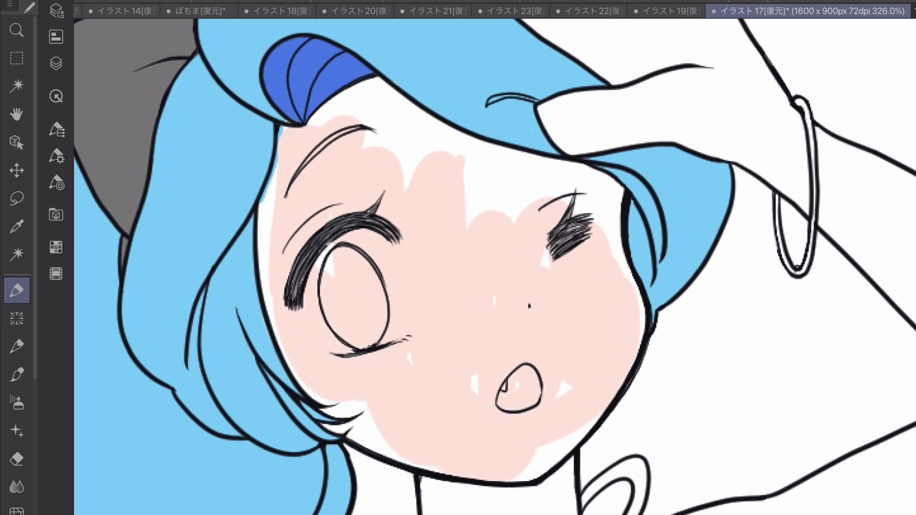
# Step: Extend the pale pink skin colour to the neck and forehead, and fill the gaps left on the face
pyautogui.moveTo(501, 502); pyautogui.dragTo(563, 444)
pyautogui.moveTo(477, 394); pyautogui.dragTo(327, 257)
pyautogui.moveTo(324, 119); pyautogui.dragTo(572, 158)
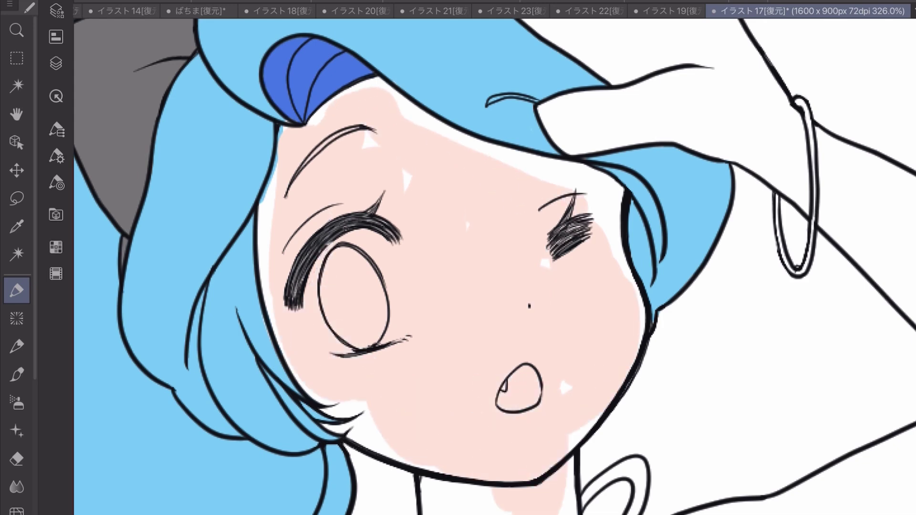
pyautogui.moveTo(506, 191); pyautogui.dragTo(611, 258)
pyautogui.moveTo(616, 210); pyautogui.dragTo(616, 263)
pyautogui.moveTo(540, 296); pyautogui.dragTo(466, 365)
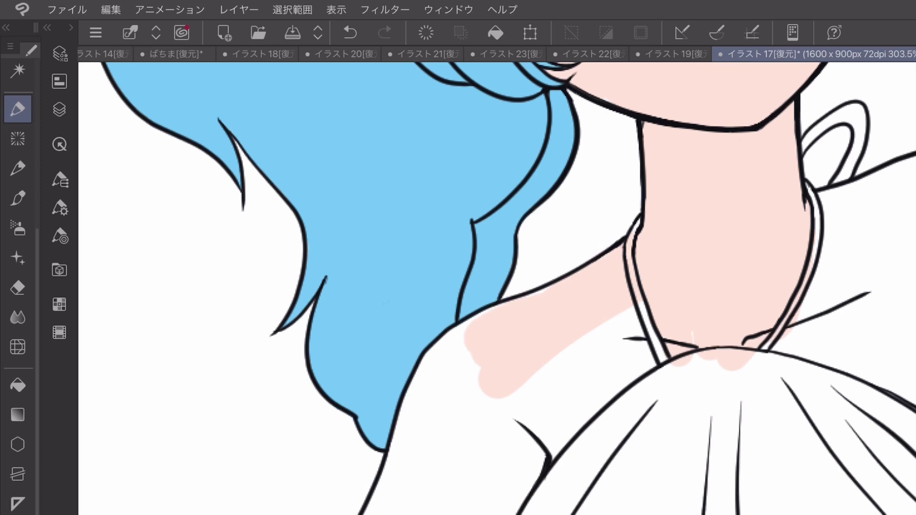
# Step: Paint the shoulder, upper chest and lowered arm with the pale pink skin colour
pyautogui.moveTo(497, 308); pyautogui.dragTo(424, 389)
pyautogui.moveTo(451, 339)
pyautogui.mouseDown()
pyautogui.moveTo(417, 396)
pyautogui.moveTo(381, 506)
pyautogui.mouseUp()
pyautogui.moveTo(377, 463); pyautogui.dragTo(366, 513)
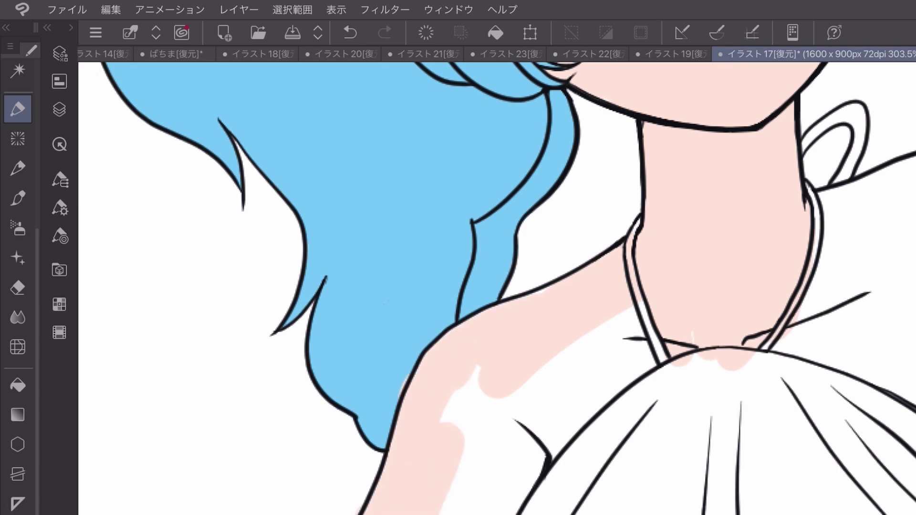
pyautogui.moveTo(458, 425); pyautogui.dragTo(425, 513)
pyautogui.moveTo(544, 368); pyautogui.dragTo(430, 511)
pyautogui.moveTo(621, 338); pyautogui.dragTo(505, 513)
pyautogui.moveTo(642, 315); pyautogui.dragTo(554, 453)
pyautogui.moveTo(606, 325); pyautogui.dragTo(525, 487)
# Step: Paint the raised upper arm up to the elbow and the adjoining chest with the pale pink skin colour
pyautogui.moveTo(793, 224)
pyautogui.mouseDown()
pyautogui.moveTo(578, 300)
pyautogui.moveTo(716, 243)
pyautogui.mouseUp()
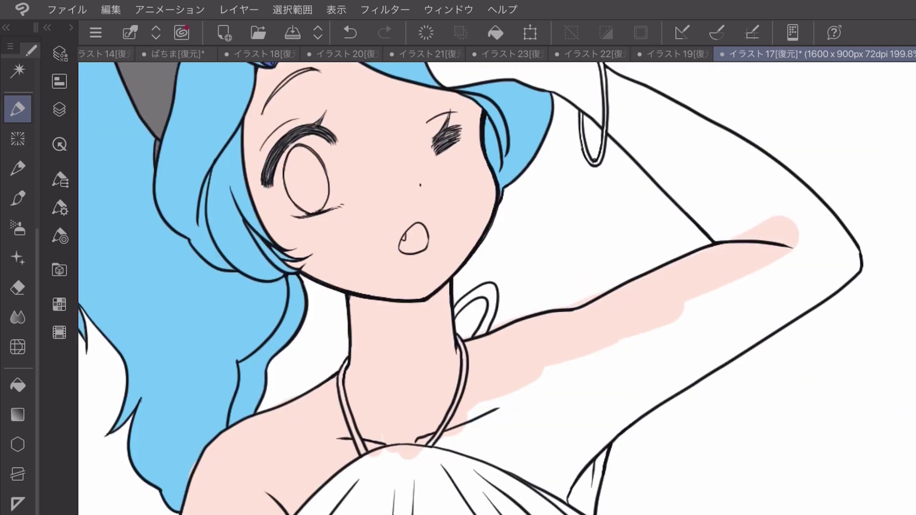
pyautogui.moveTo(778, 267); pyautogui.dragTo(529, 406)
pyautogui.moveTo(554, 387); pyautogui.dragTo(420, 468)
pyautogui.moveTo(615, 382); pyautogui.dragTo(505, 477)
pyautogui.moveTo(620, 425); pyautogui.dragTo(554, 513)
pyautogui.moveTo(634, 373); pyautogui.dragTo(472, 501)
pyautogui.moveTo(821, 239); pyautogui.dragTo(635, 425)
pyautogui.moveTo(840, 268); pyautogui.dragTo(635, 367)
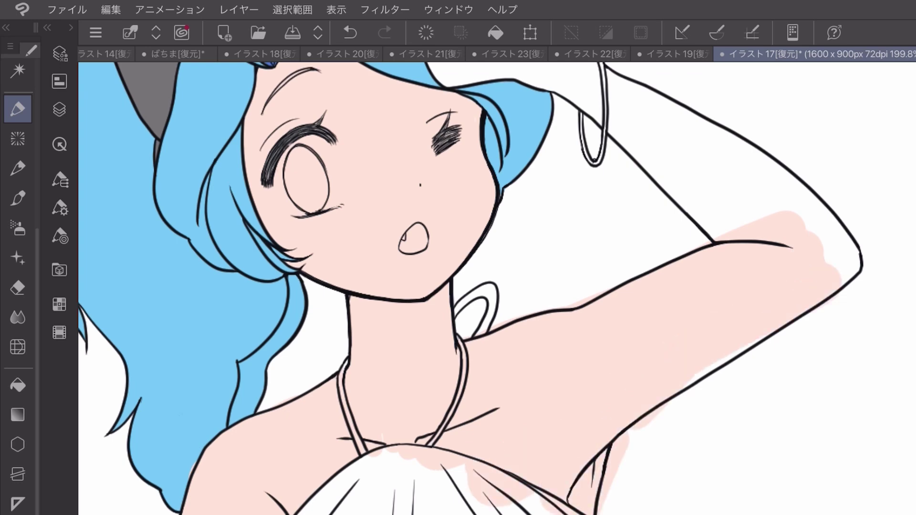
pyautogui.moveTo(859, 263); pyautogui.dragTo(697, 377)
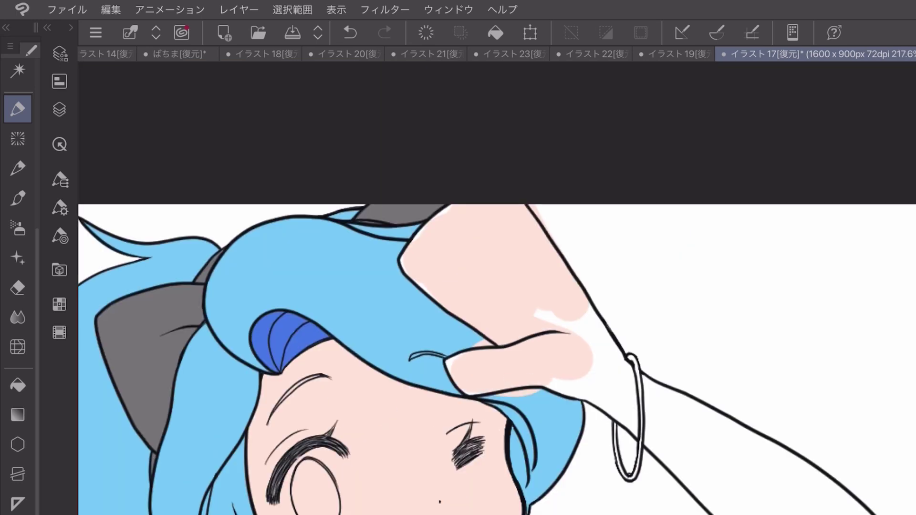
# Step: Fill the thumb, wrist and forearm of the raised arm with the pale pink skin colour
pyautogui.moveTo(549, 335); pyautogui.dragTo(663, 429)
pyautogui.moveTo(587, 391); pyautogui.dragTo(792, 491)
pyautogui.moveTo(707, 411); pyautogui.dragTo(888, 514)
pyautogui.moveTo(659, 468); pyautogui.dragTo(821, 513)
pyautogui.moveTo(640, 449); pyautogui.dragTo(697, 511)
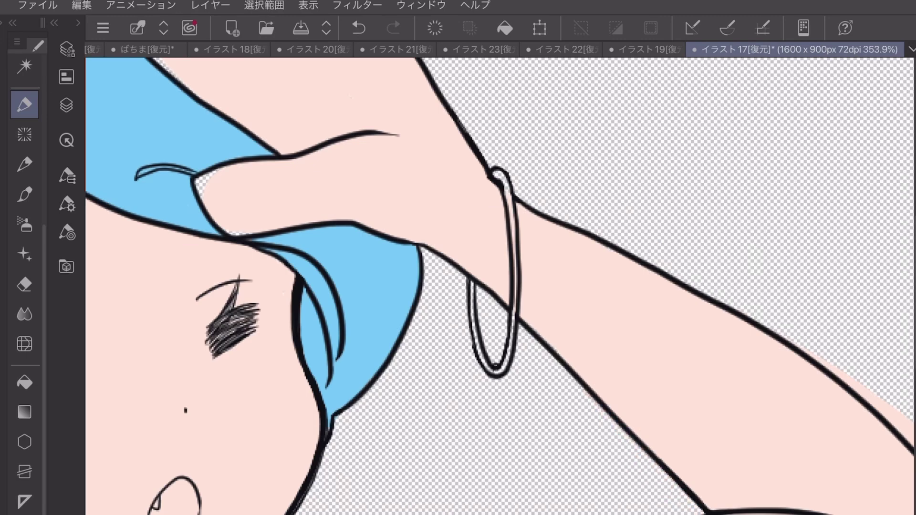
# Step: Colour the open eye with a white eyeball, a light yellow iris and a dark grey pupil
pyautogui.scroll(-3, 501, 287)
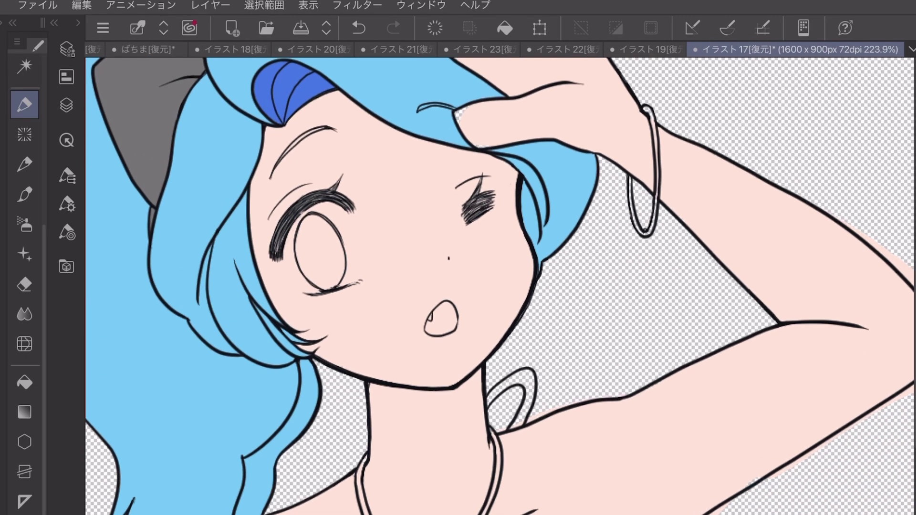
pyautogui.moveTo(317, 293); pyautogui.dragTo(358, 356)
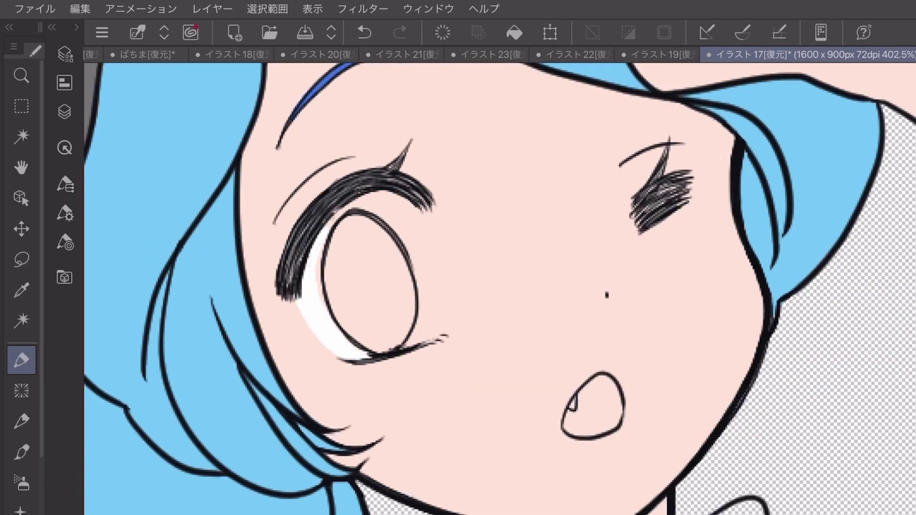
pyautogui.moveTo(321, 301)
pyautogui.mouseDown()
pyautogui.moveTo(363, 199)
pyautogui.moveTo(427, 238)
pyautogui.moveTo(435, 337)
pyautogui.moveTo(415, 305)
pyautogui.moveTo(391, 201)
pyautogui.moveTo(418, 241)
pyautogui.mouseUp()
pyautogui.scroll(1, 478, 286)
pyautogui.moveTo(334, 315)
pyautogui.mouseDown()
pyautogui.moveTo(329, 406)
pyautogui.moveTo(334, 305)
pyautogui.moveTo(372, 363)
pyautogui.moveTo(382, 334)
pyautogui.mouseUp()
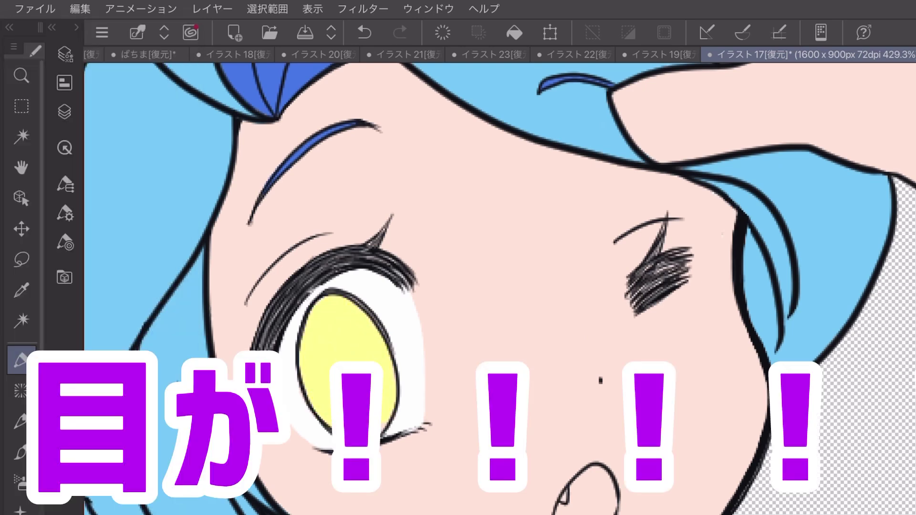
pyautogui.moveTo(312, 395)
pyautogui.mouseDown()
pyautogui.moveTo(371, 336)
pyautogui.moveTo(311, 372)
pyautogui.moveTo(346, 310)
pyautogui.moveTo(365, 329)
pyautogui.moveTo(353, 403)
pyautogui.moveTo(346, 336)
pyautogui.moveTo(347, 389)
pyautogui.moveTo(343, 352)
pyautogui.mouseUp()
# Step: Shade the upper part of the open eye's pupil in a near-black grey
pyautogui.click(64, 53)
pyautogui.click(40, 68)
pyautogui.click(64, 54)
pyautogui.scroll(5, 346, 369)
pyautogui.moveTo(255, 276)
pyautogui.mouseDown()
pyautogui.moveTo(244, 384)
pyautogui.moveTo(333, 295)
pyautogui.moveTo(265, 372)
pyautogui.mouseUp()
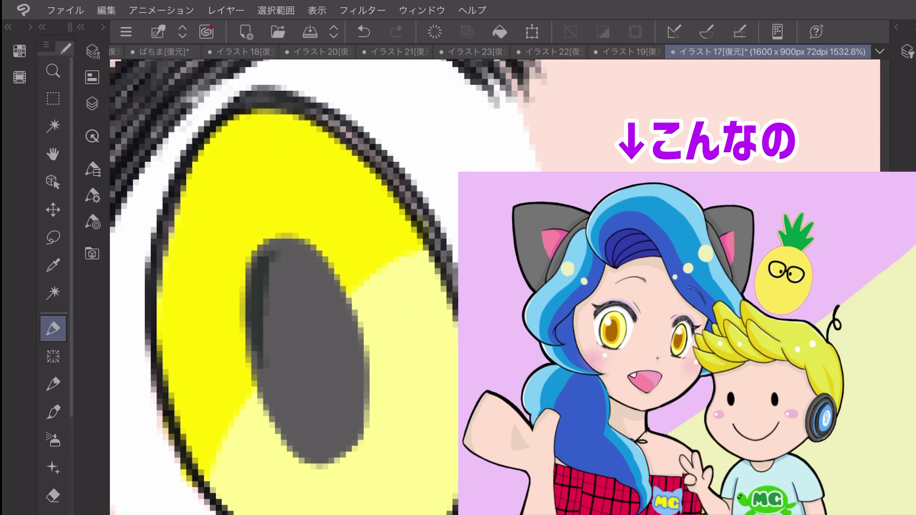
pyautogui.moveTo(333, 294)
pyautogui.mouseDown()
pyautogui.moveTo(282, 244)
pyautogui.moveTo(272, 344)
pyautogui.mouseUp()
pyautogui.moveTo(291, 260); pyautogui.dragTo(269, 348)
pyautogui.moveTo(312, 284); pyautogui.dragTo(272, 344)
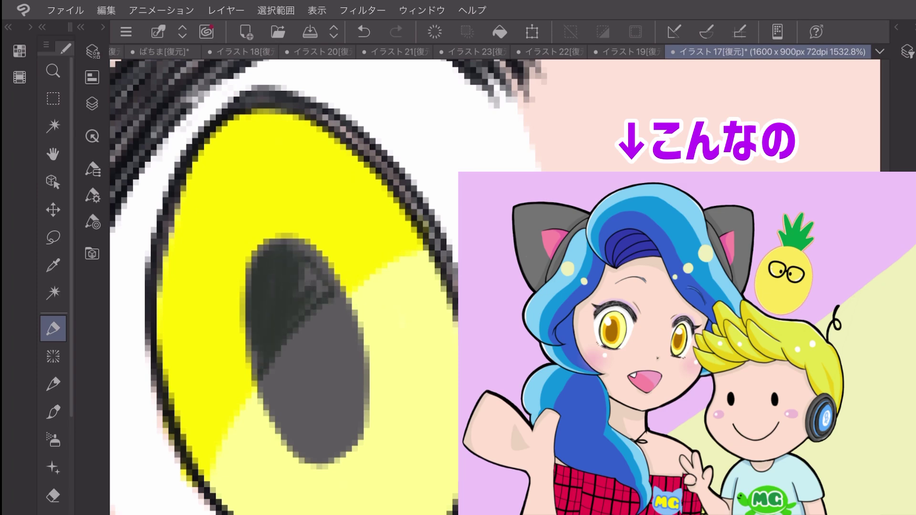
pyautogui.moveTo(320, 260); pyautogui.dragTo(301, 296)
pyautogui.moveTo(330, 243); pyautogui.dragTo(281, 272)
pyautogui.moveTo(261, 329); pyautogui.dragTo(255, 369)
# Step: Add pale reflected-light details to the lower part of the yellow iris
pyautogui.scroll(-2, 495, 287)
pyautogui.moveTo(416, 391)
pyautogui.mouseDown()
pyautogui.moveTo(379, 416)
pyautogui.moveTo(420, 385)
pyautogui.moveTo(391, 420)
pyautogui.moveTo(406, 409)
pyautogui.moveTo(415, 475)
pyautogui.mouseUp()
pyautogui.moveTo(430, 413); pyautogui.dragTo(427, 475)
pyautogui.moveTo(398, 413)
pyautogui.mouseDown()
pyautogui.moveTo(389, 406)
pyautogui.moveTo(419, 387)
pyautogui.moveTo(382, 418)
pyautogui.mouseUp()
pyautogui.moveTo(413, 389); pyautogui.dragTo(377, 421)
# Step: Dot white highlights on the upper iris and add small aqua and green flecks to its lower part
pyautogui.scroll(-1, 249, 363)
pyautogui.click(294, 291)
pyautogui.click(303, 333)
pyautogui.click(358, 231)
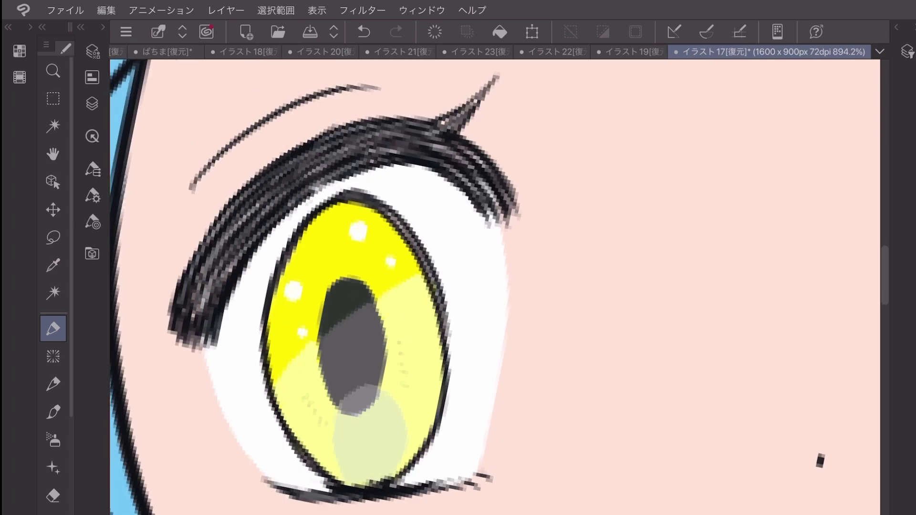
pyautogui.scroll(1, 323, 432)
pyautogui.click(323, 433)
pyautogui.click(412, 397)
# Step: Paint a beige shadow across the forehead along the lower edge of the bangs
pyautogui.click(20, 51)
pyautogui.scroll(-3, 119, 267)
pyautogui.click(20, 50)
pyautogui.scroll(-5, 368, 429)
pyautogui.moveTo(342, 187)
pyautogui.mouseDown()
pyautogui.moveTo(468, 214)
pyautogui.moveTo(600, 271)
pyautogui.mouseUp()
pyautogui.moveTo(367, 181)
pyautogui.mouseDown()
pyautogui.moveTo(429, 165)
pyautogui.moveTo(445, 169)
pyautogui.moveTo(468, 206)
pyautogui.mouseUp()
pyautogui.moveTo(428, 173); pyautogui.dragTo(467, 205)
pyautogui.moveTo(434, 172)
pyautogui.mouseDown()
pyautogui.moveTo(478, 209)
pyautogui.moveTo(587, 266)
pyautogui.mouseUp()
# Step: Fill the shadow on the neck below the chin with beige
pyautogui.scroll(1, 497, 286)
pyautogui.moveTo(366, 412); pyautogui.dragTo(413, 446)
pyautogui.scroll(-1, 496, 287)
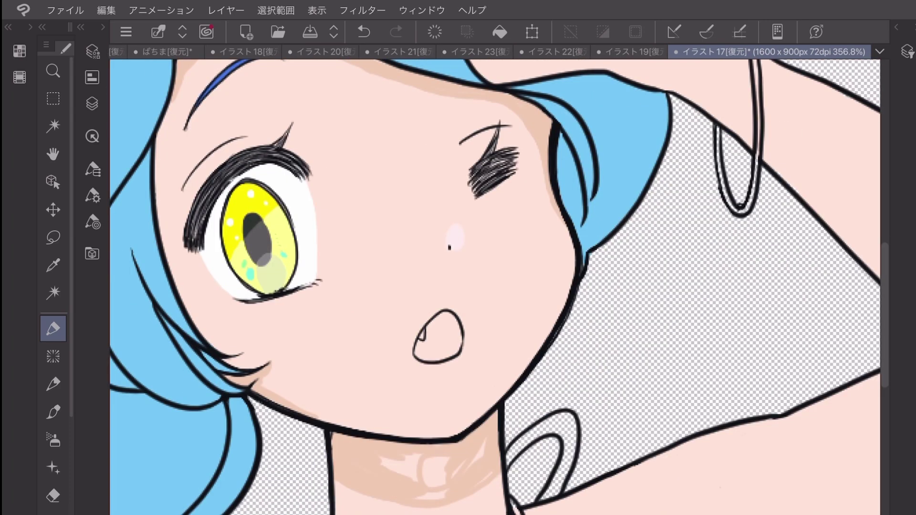
pyautogui.moveTo(382, 465); pyautogui.dragTo(444, 479)
pyautogui.moveTo(406, 457); pyautogui.dragTo(448, 461)
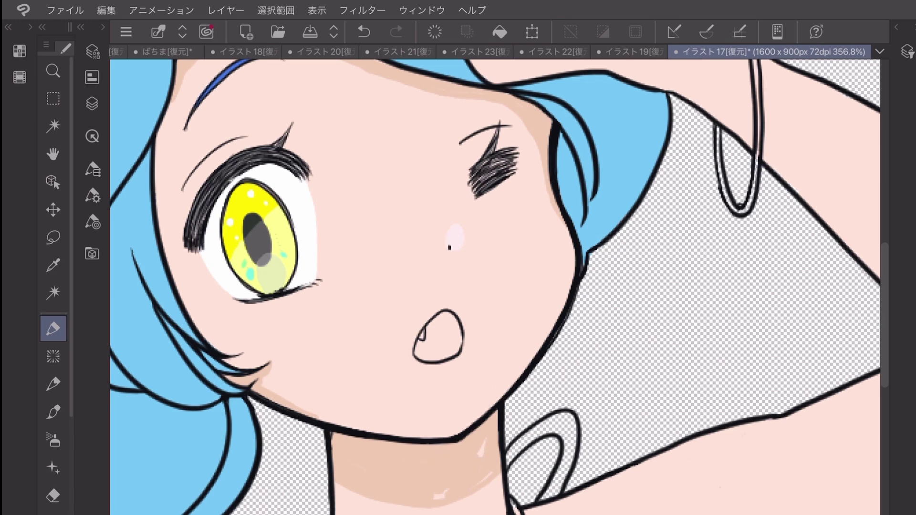
pyautogui.hotkey('ctrl', 'z')
# Step: Shade the upper white of the open eye light grey below the lashes
pyautogui.scroll(3, 496, 286)
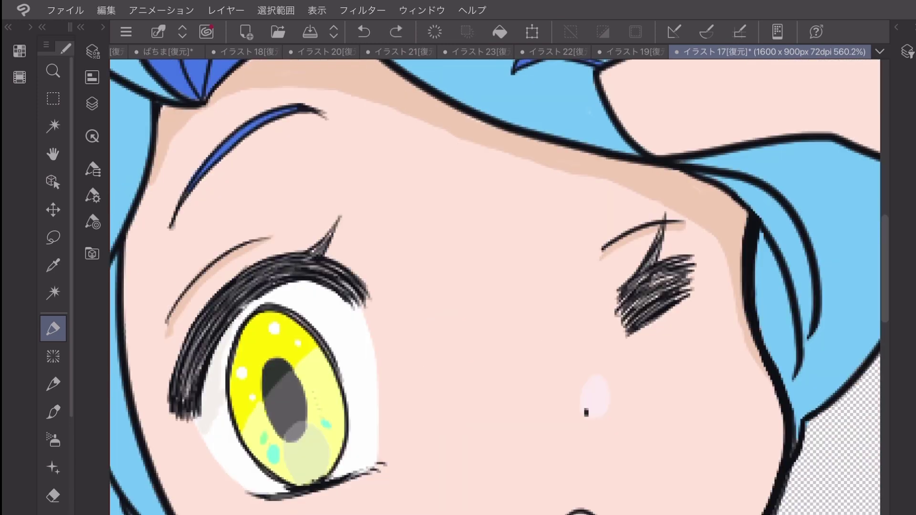
pyautogui.moveTo(321, 288)
pyautogui.mouseDown()
pyautogui.moveTo(344, 320)
pyautogui.moveTo(296, 293)
pyautogui.moveTo(319, 327)
pyautogui.mouseUp()
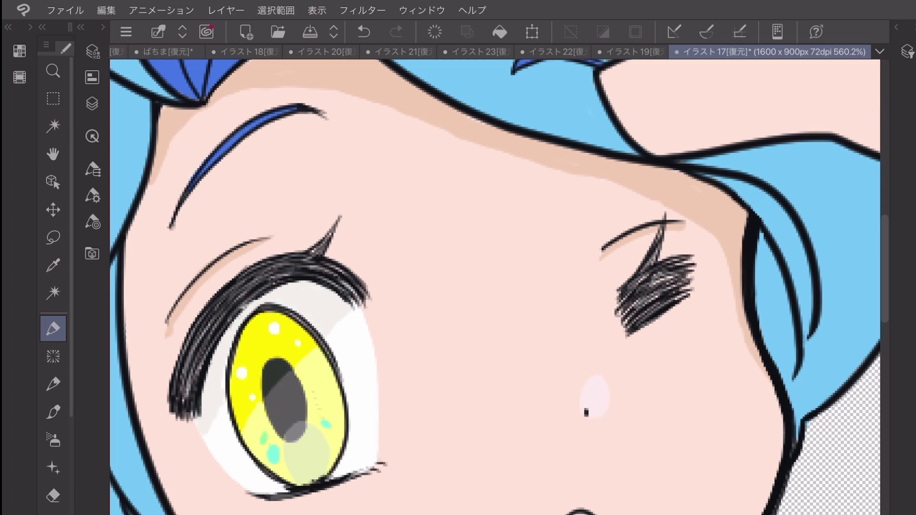
pyautogui.scroll(3, 586, 412)
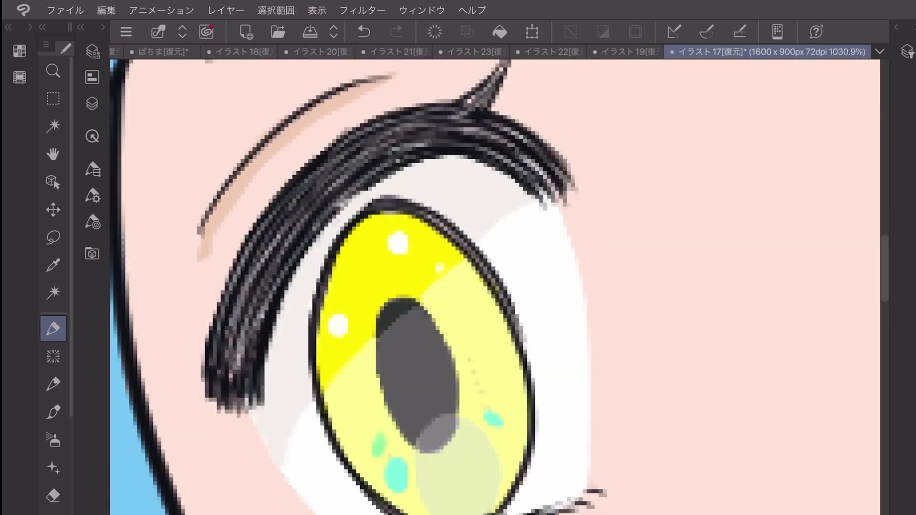
# Step: Pick dark grey from the colour history to repaint the darkened top of the pupil
pyautogui.click(19, 51)
pyautogui.click(20, 51)
pyautogui.hotkey('ctrl', 'z')
pyautogui.click(19, 77)
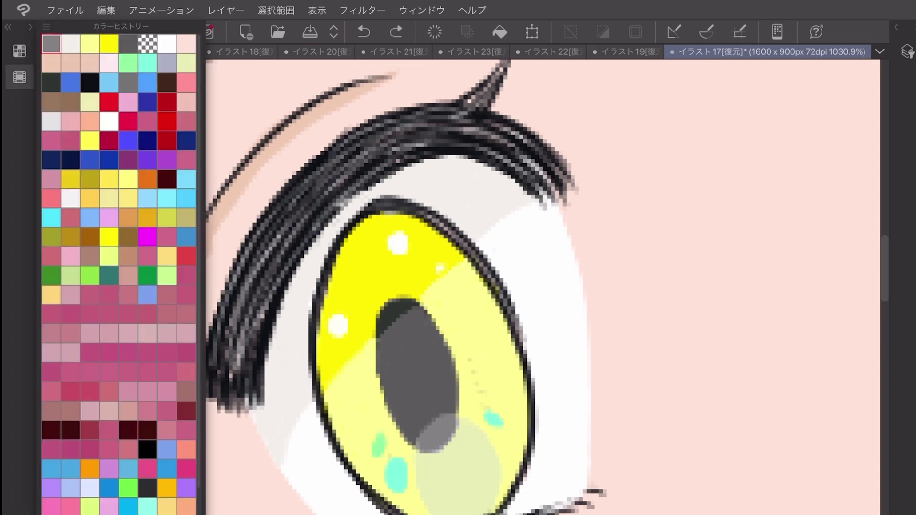
pyautogui.click(129, 44)
pyautogui.click(19, 77)
pyautogui.click(53, 266)
# Step: Airbrush soft purple-pink eyeshadow above the lashes of the open eye and the winking eye
pyautogui.scroll(-5, 544, 287)
pyautogui.moveTo(309, 287); pyautogui.dragTo(260, 377)
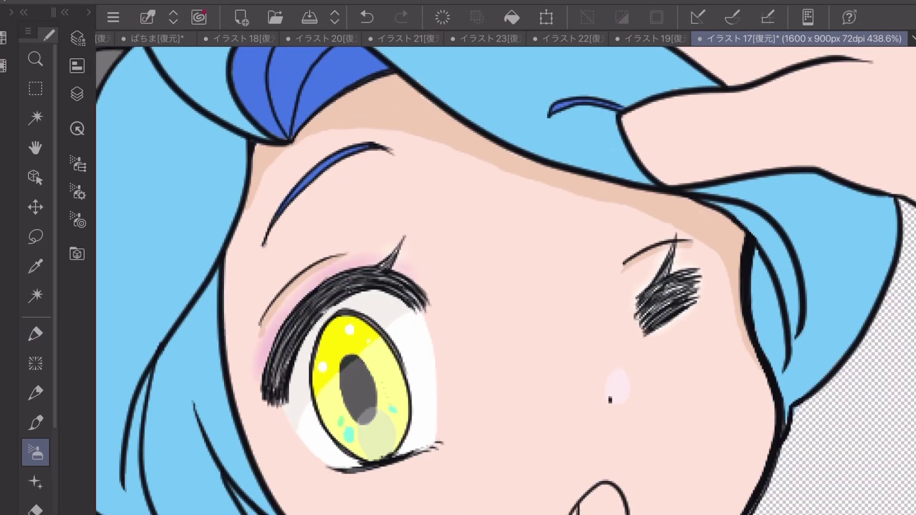
pyautogui.moveTo(639, 291); pyautogui.dragTo(692, 260)
# Step: Colour the inside of the mouth dark pink around a light pink tongue
pyautogui.click(3, 39)
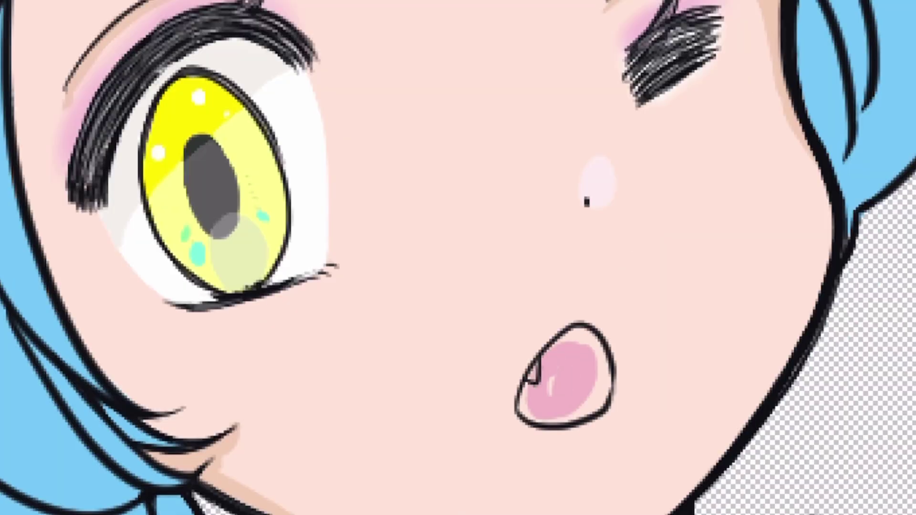
pyautogui.moveTo(562, 514); pyautogui.dragTo(620, 514)
pyautogui.moveTo(604, 403)
pyautogui.mouseDown()
pyautogui.moveTo(554, 416)
pyautogui.moveTo(597, 344)
pyautogui.moveTo(529, 382)
pyautogui.moveTo(587, 339)
pyautogui.moveTo(516, 420)
pyautogui.moveTo(551, 375)
pyautogui.moveTo(606, 346)
pyautogui.mouseUp()
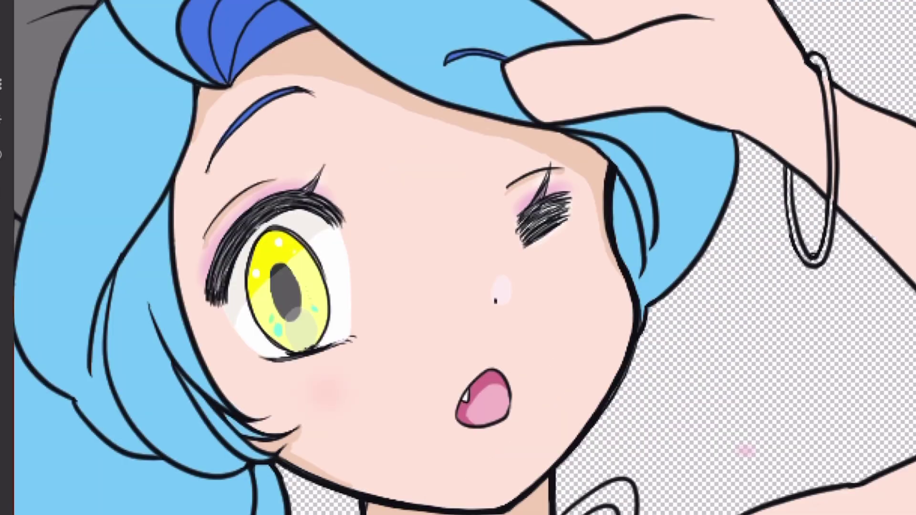
# Step: Airbrush soft red blush on both cheeks and undo the last blush stroke
pyautogui.moveTo(298, 394); pyautogui.dragTo(327, 382)
pyautogui.moveTo(585, 269); pyautogui.dragTo(617, 285)
pyautogui.moveTo(279, 392)
pyautogui.mouseDown()
pyautogui.moveTo(306, 370)
pyautogui.moveTo(351, 358)
pyautogui.mouseUp()
pyautogui.moveTo(601, 275); pyautogui.dragTo(625, 296)
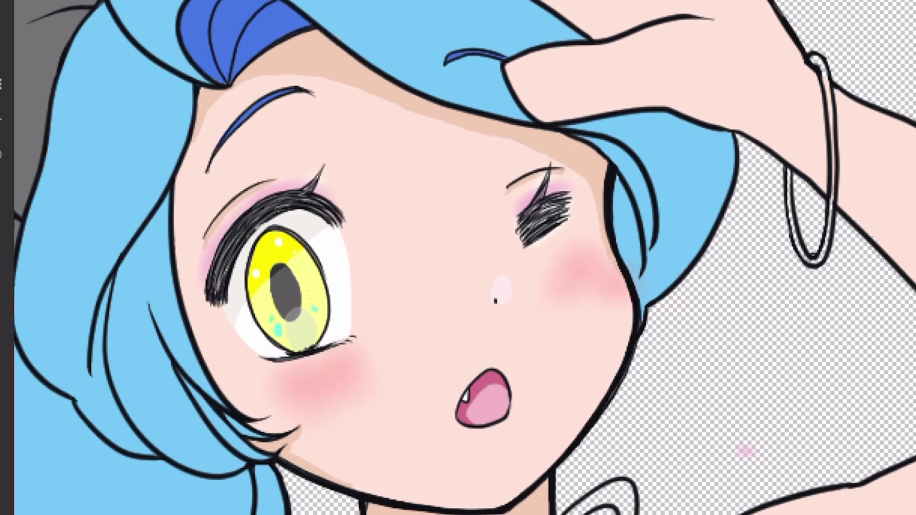
pyautogui.hotkey('ctrl', 'z')
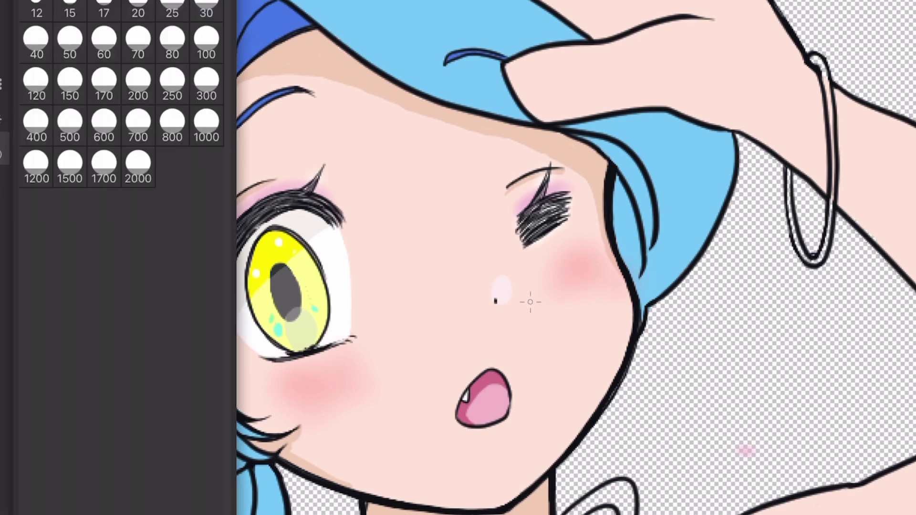
# Step: Airbrush a soft red tint below the mouth and dot a white highlight on the cheek under the winking eye
pyautogui.scroll(5, 497, 462)
pyautogui.moveTo(406, 362)
pyautogui.mouseDown()
pyautogui.moveTo(432, 378)
pyautogui.moveTo(518, 380)
pyautogui.mouseUp()
pyautogui.moveTo(531, 343); pyautogui.dragTo(510, 364)
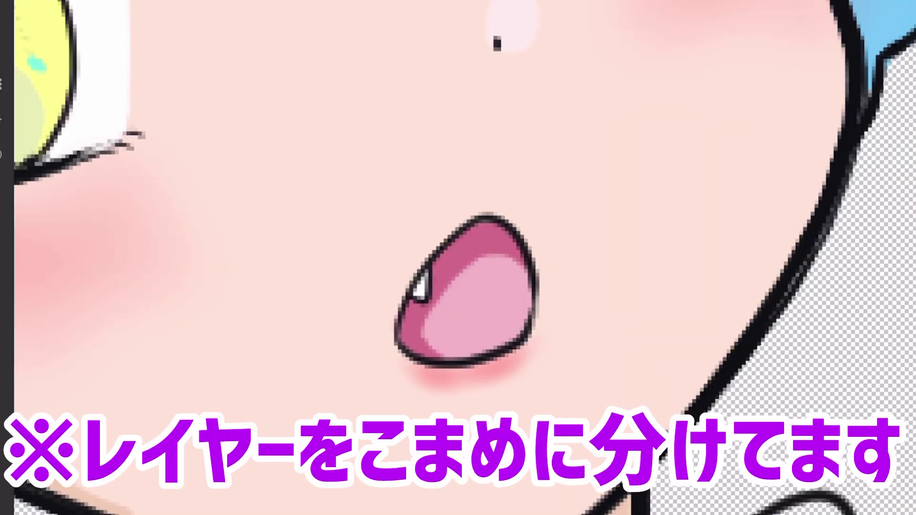
pyautogui.scroll(-3, 523, 386)
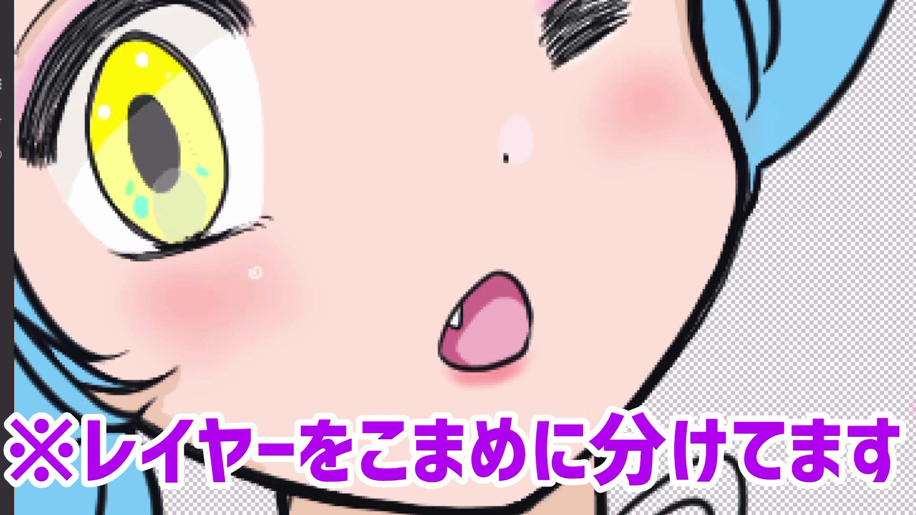
pyautogui.click(679, 111)
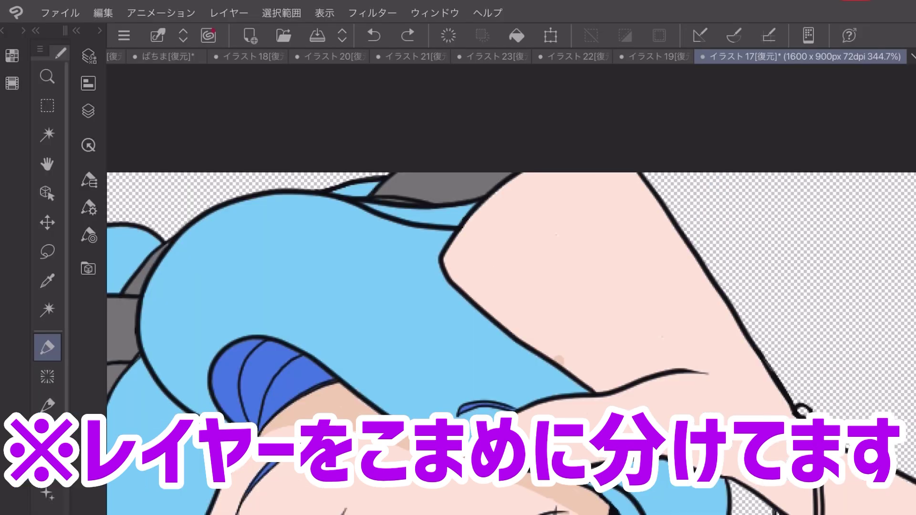
# Step: Paint beige skin shadows along the hand's thumb crease, at the bent elbow and beside the neck strap
pyautogui.moveTo(564, 360); pyautogui.dragTo(692, 365)
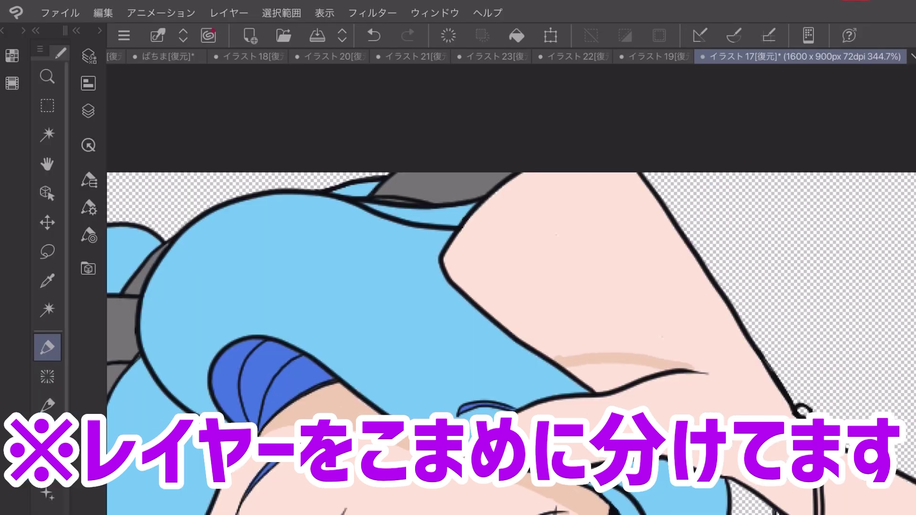
pyautogui.moveTo(568, 367)
pyautogui.mouseDown()
pyautogui.moveTo(604, 382)
pyautogui.moveTo(656, 371)
pyautogui.mouseUp()
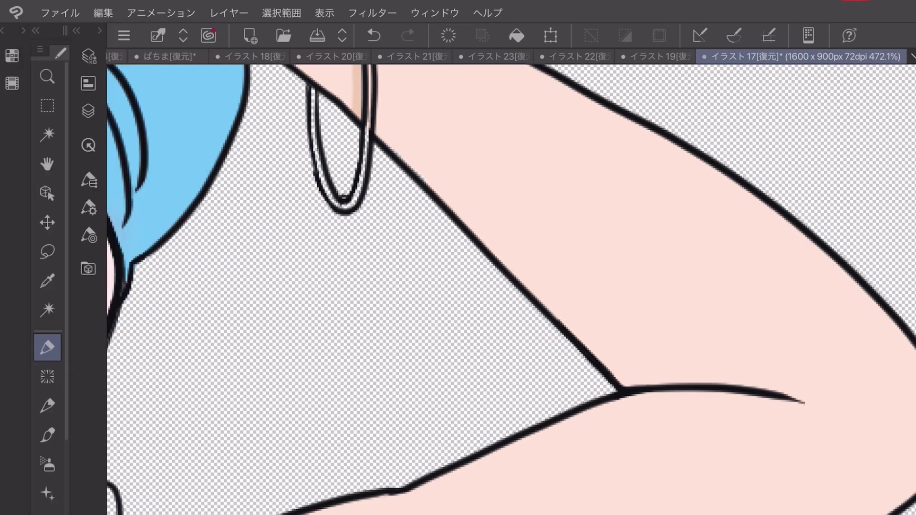
pyautogui.moveTo(597, 354); pyautogui.dragTo(801, 403)
pyautogui.moveTo(606, 385)
pyautogui.mouseDown()
pyautogui.moveTo(666, 365)
pyautogui.moveTo(709, 378)
pyautogui.moveTo(731, 364)
pyautogui.mouseUp()
pyautogui.moveTo(527, 282); pyautogui.dragTo(637, 293)
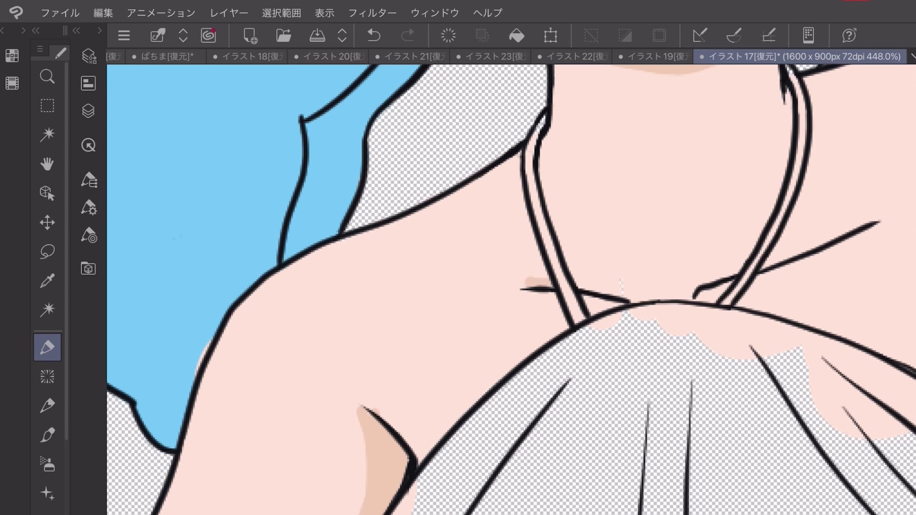
pyautogui.moveTo(516, 153); pyautogui.dragTo(562, 325)
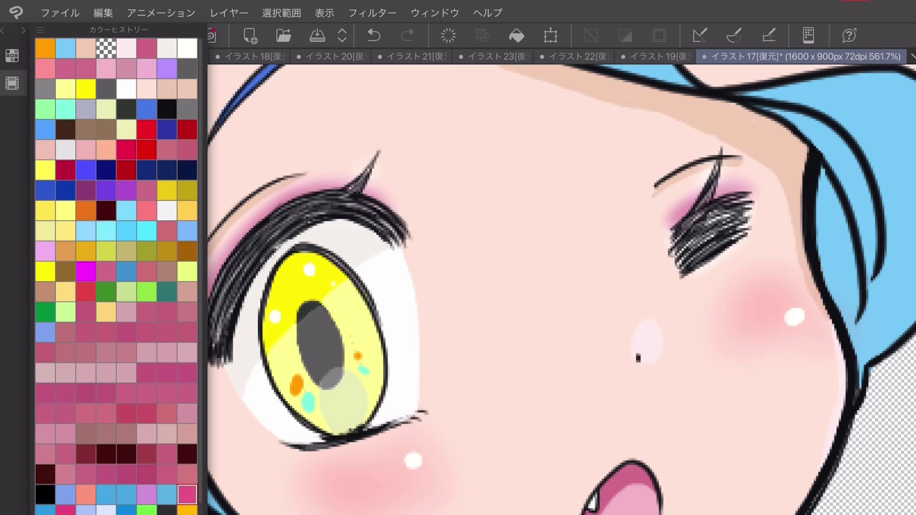
# Step: Dot an accent fleck in the iris and paint the inner part of the dark grey hair ribbon pink
pyautogui.click(358, 357)
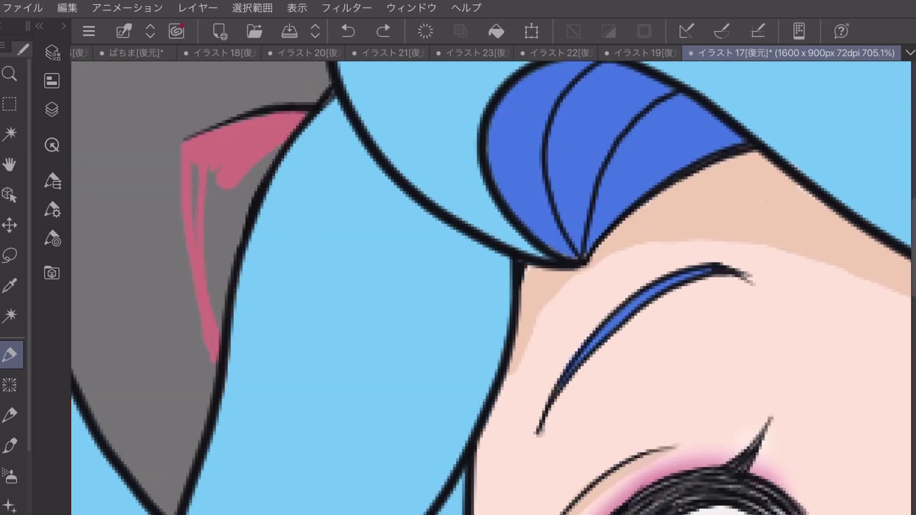
pyautogui.moveTo(201, 172); pyautogui.dragTo(224, 267)
pyautogui.moveTo(268, 153)
pyautogui.mouseDown()
pyautogui.moveTo(215, 310)
pyautogui.moveTo(210, 375)
pyautogui.mouseUp()
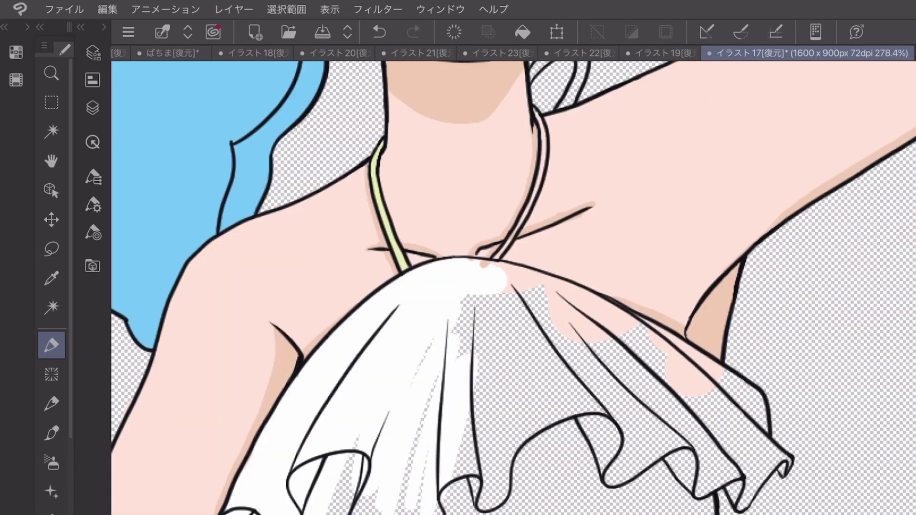
# Step: Fill the frilled top white and paint the area below its hem blue with brush size 60
pyautogui.moveTo(499, 267)
pyautogui.mouseDown()
pyautogui.moveTo(563, 329)
pyautogui.moveTo(596, 324)
pyautogui.moveTo(620, 305)
pyautogui.moveTo(678, 377)
pyautogui.moveTo(706, 354)
pyautogui.moveTo(745, 406)
pyautogui.moveTo(747, 384)
pyautogui.moveTo(750, 482)
pyautogui.mouseUp()
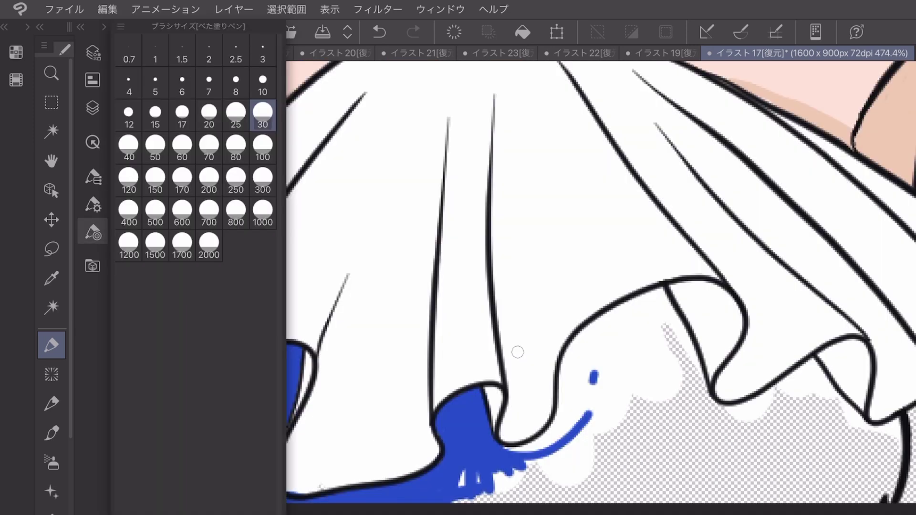
pyautogui.click(182, 145)
pyautogui.moveTo(591, 382)
pyautogui.mouseDown()
pyautogui.moveTo(611, 329)
pyautogui.moveTo(664, 316)
pyautogui.moveTo(563, 468)
pyautogui.moveTo(635, 305)
pyautogui.moveTo(667, 292)
pyautogui.mouseUp()
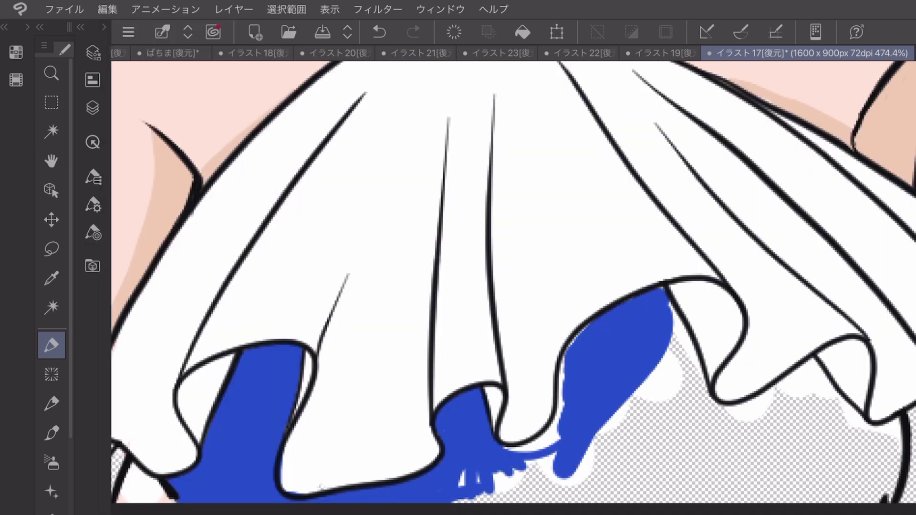
pyautogui.moveTo(583, 328)
pyautogui.mouseDown()
pyautogui.moveTo(553, 451)
pyautogui.moveTo(534, 473)
pyautogui.moveTo(530, 440)
pyautogui.mouseUp()
pyautogui.hotkey('ctrl', 'z')
# Step: Shade the undersides of the white frill's turned-up hem folds light grey
pyautogui.scroll(-1, 514, 281)
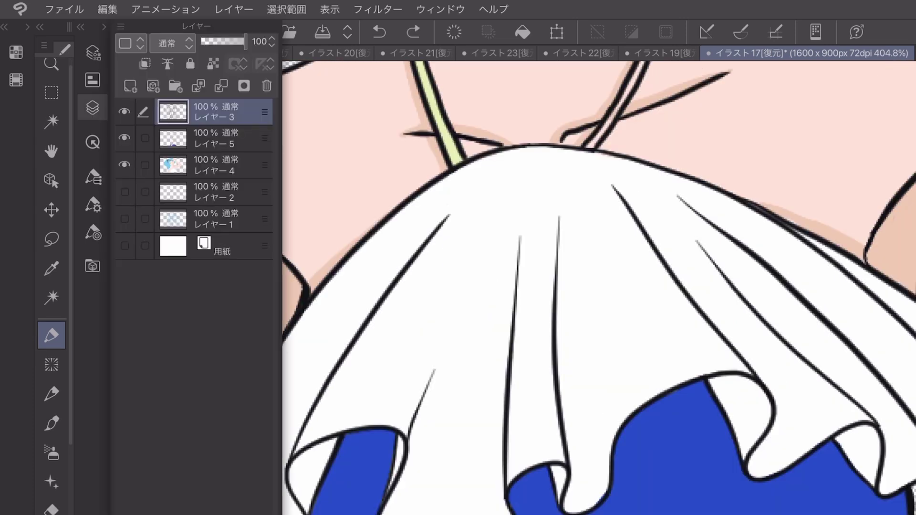
pyautogui.moveTo(302, 470)
pyautogui.mouseDown()
pyautogui.moveTo(327, 444)
pyautogui.moveTo(298, 497)
pyautogui.moveTo(300, 482)
pyautogui.mouseUp()
pyautogui.scroll(1, 300, 482)
pyautogui.moveTo(334, 399)
pyautogui.mouseDown()
pyautogui.moveTo(352, 380)
pyautogui.moveTo(357, 393)
pyautogui.mouseUp()
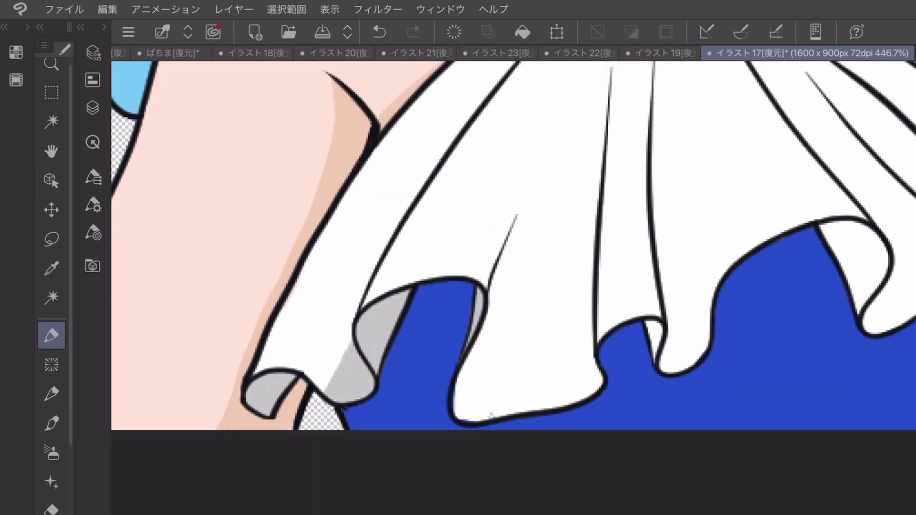
# Step: Paint tapering light grey shadows along the pleat lines and rolled hem of the white frill
pyautogui.scroll(1, 513, 282)
pyautogui.moveTo(453, 496); pyautogui.dragTo(463, 422)
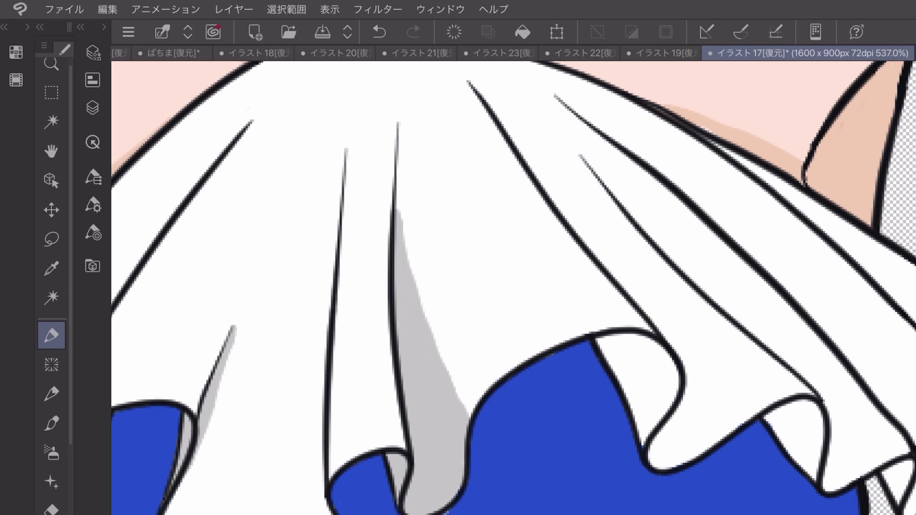
pyautogui.scroll(2, 597, 430)
pyautogui.moveTo(573, 461)
pyautogui.mouseDown()
pyautogui.moveTo(563, 432)
pyautogui.moveTo(546, 431)
pyautogui.moveTo(606, 420)
pyautogui.moveTo(602, 487)
pyautogui.moveTo(583, 514)
pyautogui.mouseUp()
pyautogui.moveTo(553, 446); pyautogui.dragTo(592, 511)
pyautogui.moveTo(644, 437); pyautogui.dragTo(687, 514)
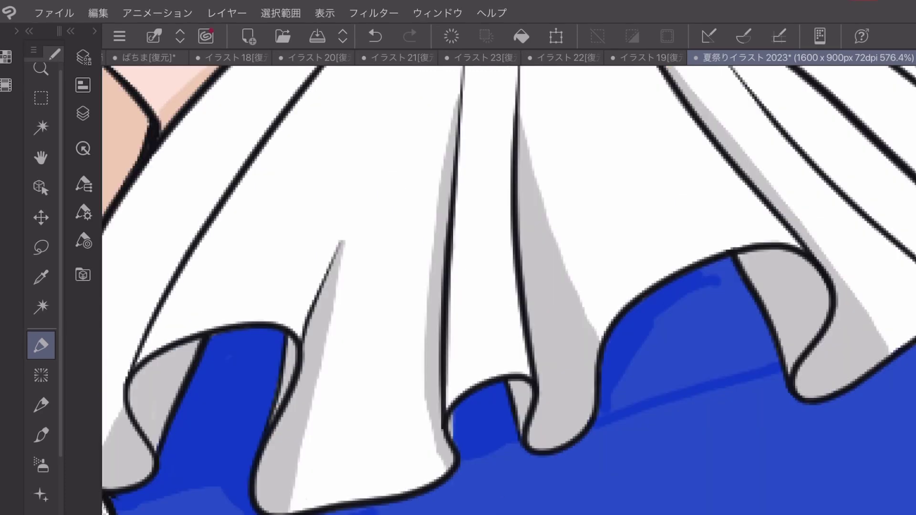
# Step: Paint a deeper blue shadow on the blue garment directly below the frill's hem
pyautogui.moveTo(615, 405); pyautogui.dragTo(697, 353)
pyautogui.moveTo(659, 392)
pyautogui.mouseDown()
pyautogui.moveTo(759, 344)
pyautogui.moveTo(735, 276)
pyautogui.moveTo(775, 363)
pyautogui.moveTo(659, 339)
pyautogui.moveTo(713, 267)
pyautogui.mouseUp()
pyautogui.moveTo(664, 338); pyautogui.dragTo(721, 305)
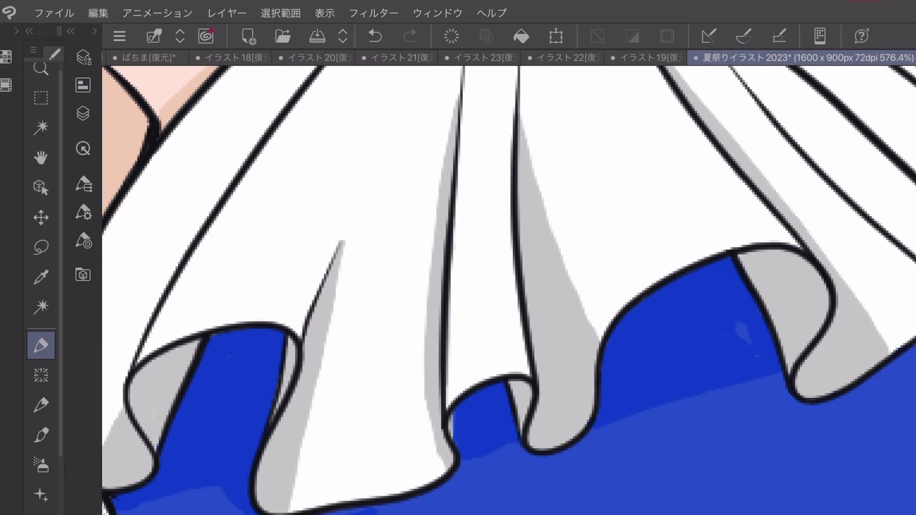
# Step: Dot white polka dots across the lighter area of the blue garment
pyautogui.scroll(1, 508, 291)
pyautogui.click(410, 507)
pyautogui.click(510, 360)
pyautogui.click(673, 473)
pyautogui.click(744, 365)
# Step: Switch to grey and dot polka dots in the shadowed blue between the frill's hem folds
pyautogui.hscroll(-5, 508, 291)
pyautogui.click(6, 57)
pyautogui.click(38, 49)
pyautogui.click(340, 363)
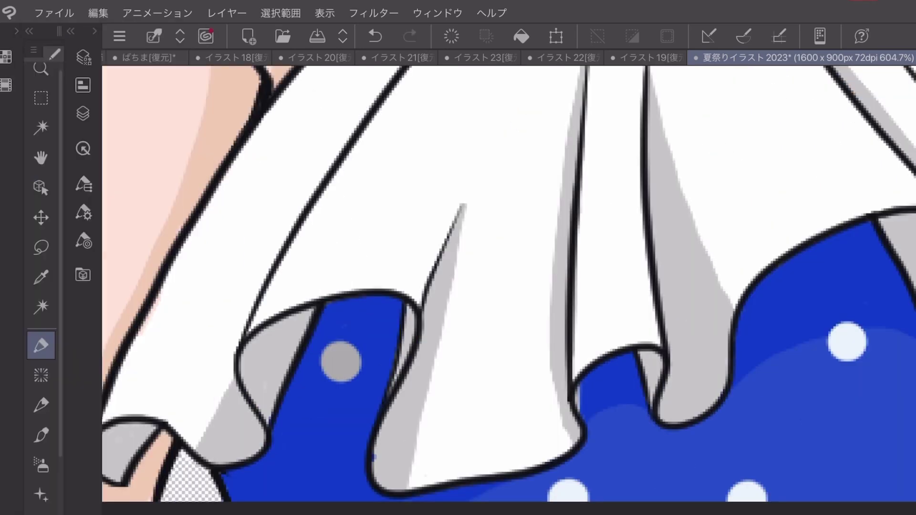
pyautogui.click(273, 495)
# Step: Shade the hair ribbon dark grey beside its knot and dark red on its pink inner part
pyautogui.scroll(-3, 509, 284)
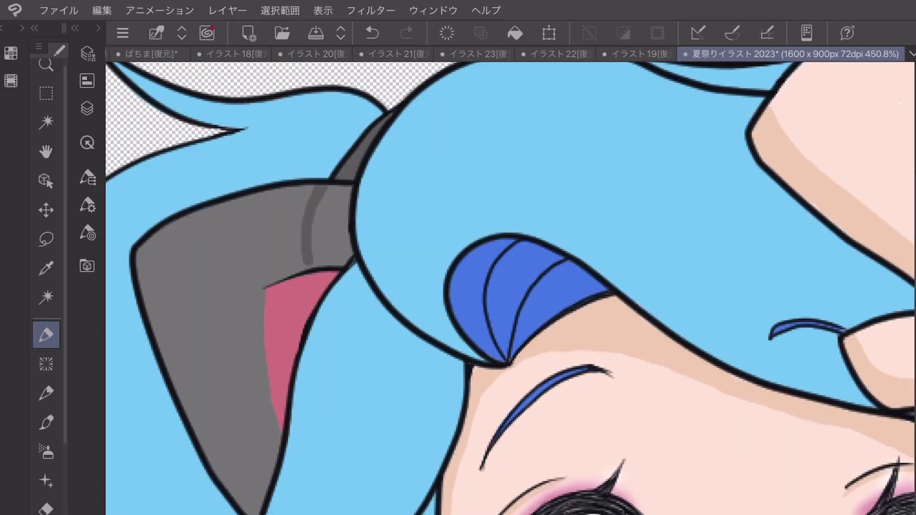
pyautogui.moveTo(304, 231)
pyautogui.mouseDown()
pyautogui.moveTo(332, 264)
pyautogui.moveTo(317, 194)
pyautogui.mouseUp()
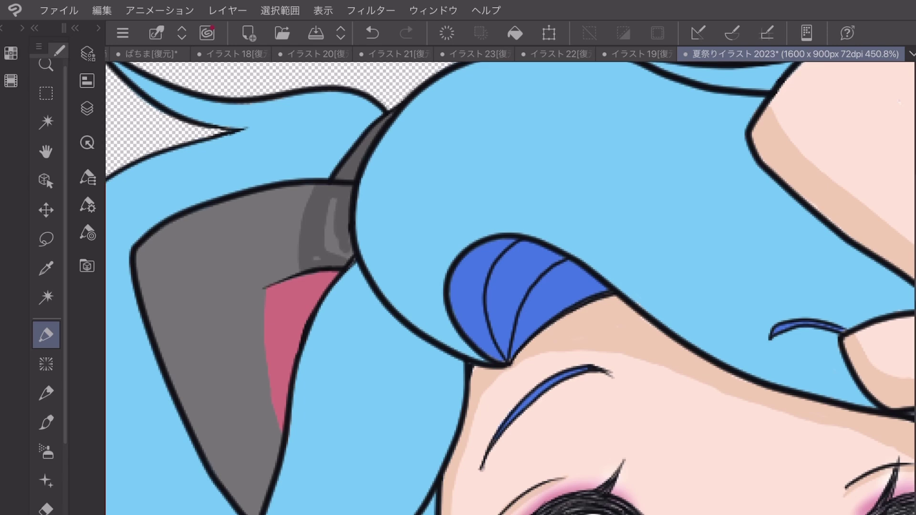
pyautogui.hotkey('ctrl', 'z')
pyautogui.scroll(3, 260, 263)
pyautogui.moveTo(337, 243)
pyautogui.mouseDown()
pyautogui.moveTo(285, 420)
pyautogui.moveTo(282, 487)
pyautogui.moveTo(293, 509)
pyautogui.moveTo(334, 294)
pyautogui.moveTo(363, 306)
pyautogui.moveTo(330, 377)
pyautogui.moveTo(303, 477)
pyautogui.moveTo(307, 513)
pyautogui.mouseUp()
pyautogui.scroll(-5, 406, 62)
pyautogui.moveTo(174, 284)
pyautogui.mouseDown()
pyautogui.moveTo(254, 355)
pyautogui.moveTo(313, 363)
pyautogui.moveTo(345, 435)
pyautogui.moveTo(448, 434)
pyautogui.moveTo(475, 445)
pyautogui.moveTo(477, 473)
pyautogui.mouseUp()
pyautogui.hotkey('ctrl', 'z')
# Step: Paint the hair strand hanging behind the jaw in a darker blue shadow colour
pyautogui.click(149, 148)
pyautogui.moveTo(519, 373); pyautogui.dragTo(468, 513)
pyautogui.moveTo(470, 463); pyautogui.dragTo(458, 484)
pyautogui.moveTo(510, 399); pyautogui.dragTo(454, 504)
pyautogui.moveTo(523, 374)
pyautogui.mouseDown()
pyautogui.moveTo(508, 447)
pyautogui.moveTo(489, 472)
pyautogui.mouseUp()
pyautogui.moveTo(471, 454); pyautogui.dragTo(457, 513)
pyautogui.moveTo(489, 470); pyautogui.dragTo(475, 513)
# Step: Draw the wavy darker blue shadow boundary across the ponytail and fill the shadow along its outer edge
pyautogui.moveTo(179, 258)
pyautogui.mouseDown()
pyautogui.moveTo(191, 287)
pyautogui.moveTo(308, 356)
pyautogui.mouseUp()
pyautogui.moveTo(181, 232)
pyautogui.mouseDown()
pyautogui.moveTo(403, 448)
pyautogui.moveTo(228, 327)
pyautogui.moveTo(365, 438)
pyautogui.moveTo(469, 456)
pyautogui.mouseUp()
pyautogui.moveTo(182, 291); pyautogui.dragTo(236, 420)
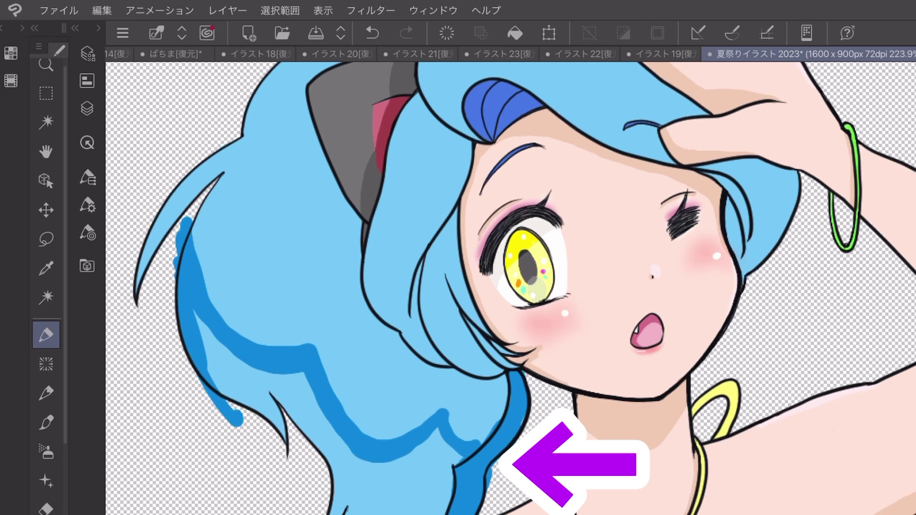
pyautogui.moveTo(196, 315); pyautogui.dragTo(261, 434)
# Step: Shade the lower parts of the side locks beside the open eye darker blue
pyautogui.scroll(2, 545, 210)
pyautogui.moveTo(353, 270); pyautogui.dragTo(298, 401)
pyautogui.moveTo(351, 299); pyautogui.dragTo(363, 372)
pyautogui.moveTo(358, 329)
pyautogui.mouseDown()
pyautogui.moveTo(351, 405)
pyautogui.moveTo(394, 439)
pyautogui.moveTo(434, 442)
pyautogui.mouseUp()
pyautogui.moveTo(429, 374)
pyautogui.mouseDown()
pyautogui.moveTo(418, 432)
pyautogui.moveTo(485, 460)
pyautogui.mouseUp()
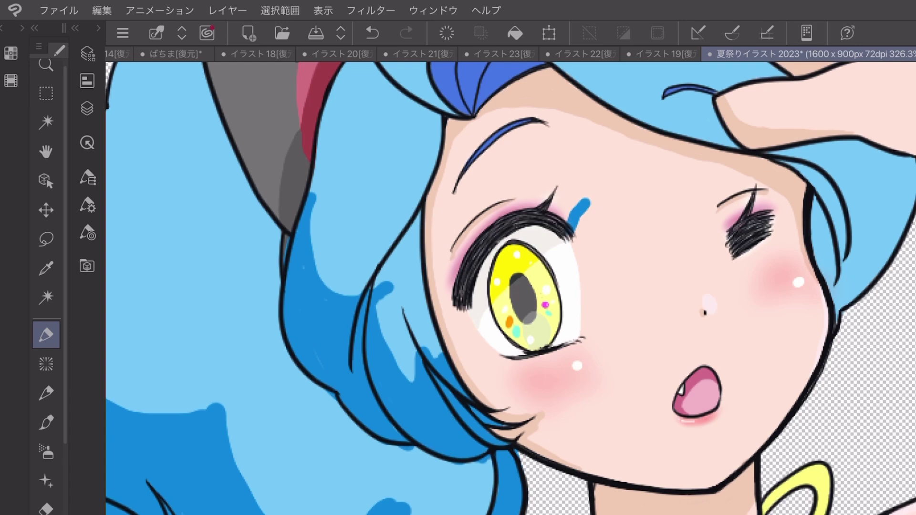
pyautogui.moveTo(323, 390); pyautogui.dragTo(355, 423)
# Step: Extend and smooth the darker blue shadows over the hair around the ponytail and side locks
pyautogui.scroll(-5, 510, 281)
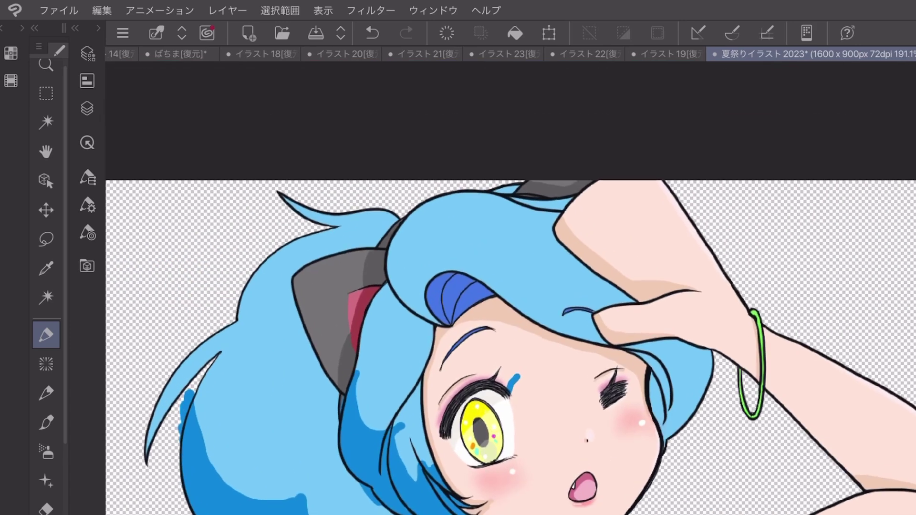
pyautogui.scroll(5, 287, 229)
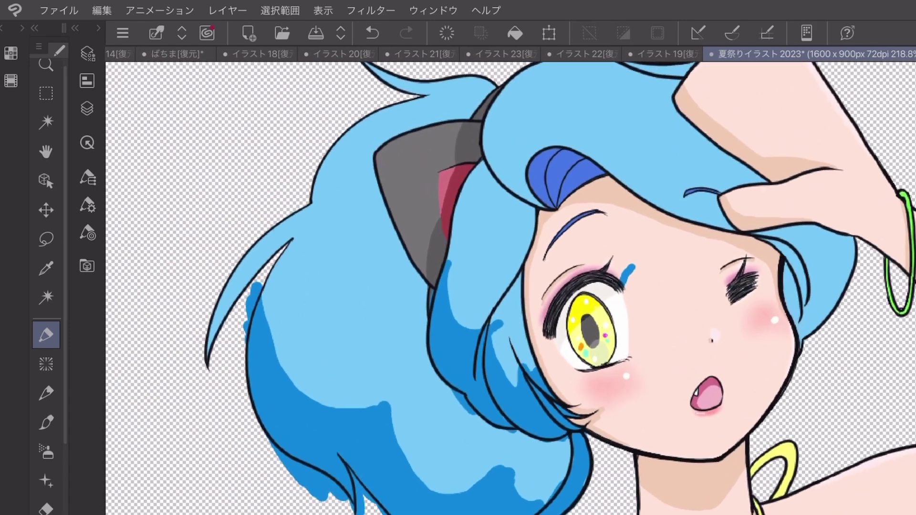
pyautogui.moveTo(381, 348); pyautogui.dragTo(331, 454)
pyautogui.moveTo(398, 377); pyautogui.dragTo(322, 468)
pyautogui.moveTo(387, 348)
pyautogui.mouseDown()
pyautogui.moveTo(320, 492)
pyautogui.moveTo(339, 482)
pyautogui.mouseUp()
pyautogui.moveTo(420, 368)
pyautogui.mouseDown()
pyautogui.moveTo(411, 391)
pyautogui.moveTo(430, 492)
pyautogui.mouseUp()
pyautogui.moveTo(420, 396); pyautogui.dragTo(427, 513)
# Step: Round off the outer ponytail strand's shadow with light blue and clear the blue overflow outside its outline
pyautogui.scroll(3, 510, 286)
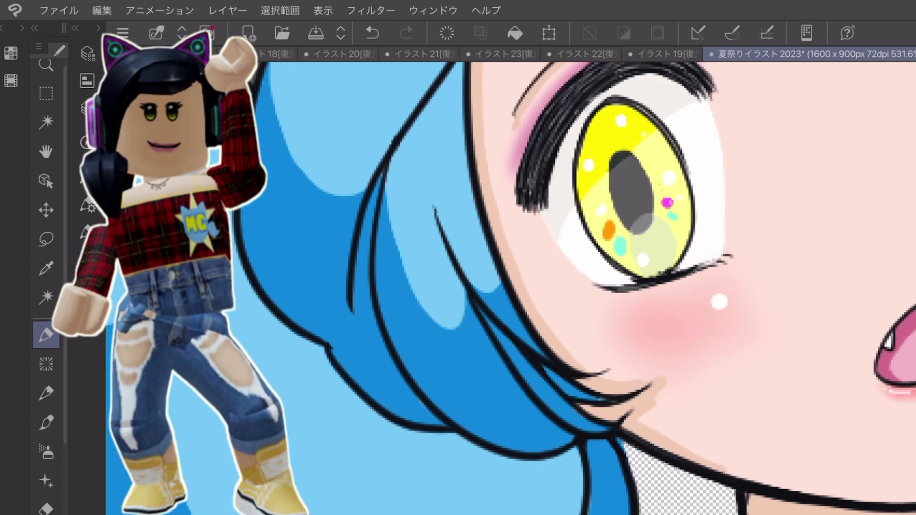
pyautogui.scroll(-5, 571, 289)
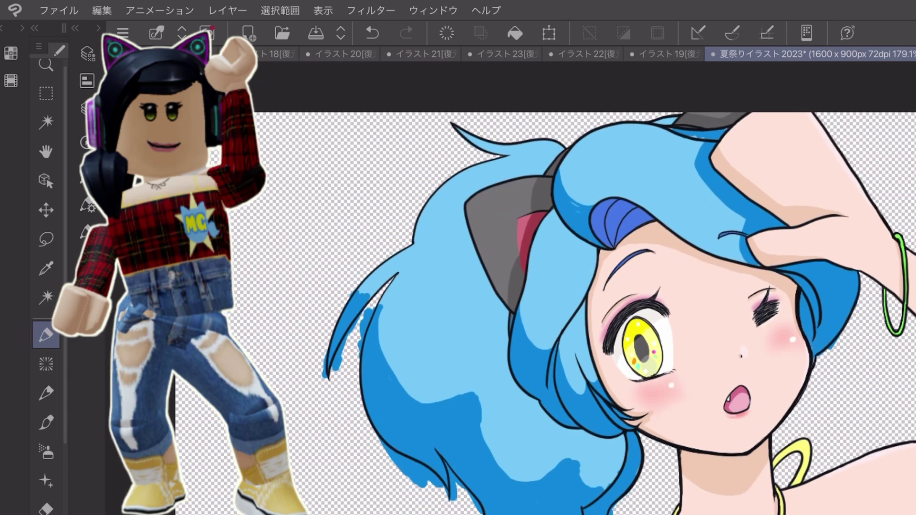
pyautogui.scroll(5, 419, 358)
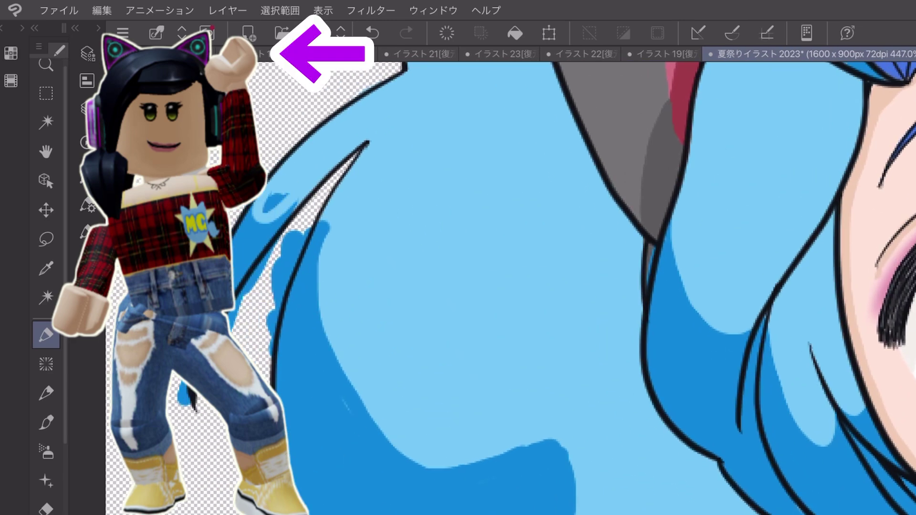
pyautogui.hotkey('ctrl', 'z')
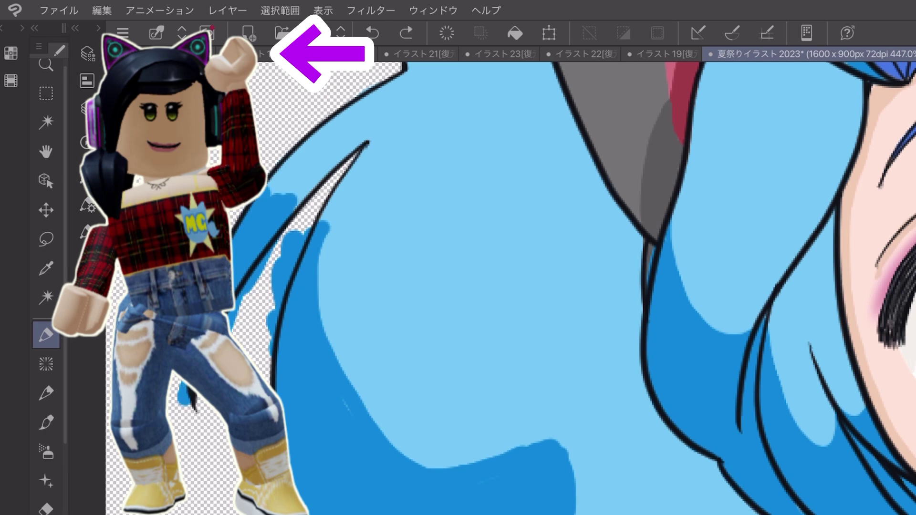
pyautogui.hotkey('ctrl', 'y')
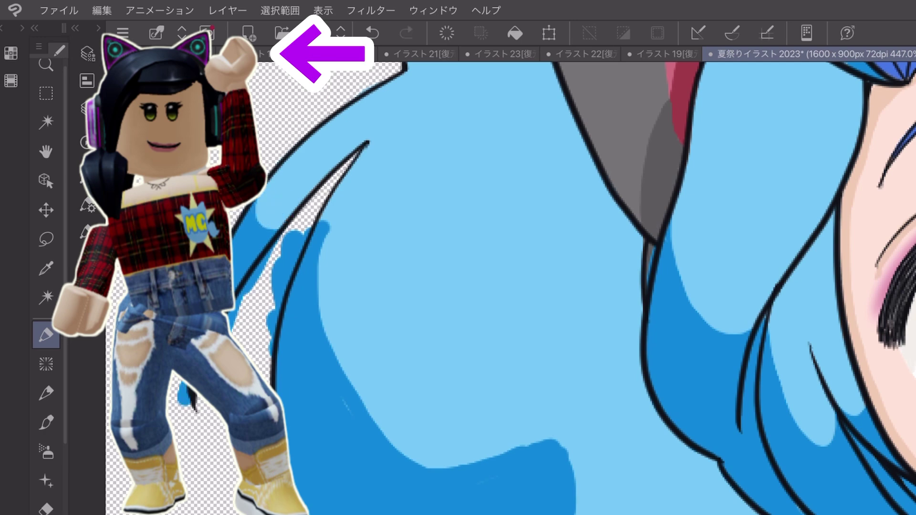
pyautogui.moveTo(306, 234); pyautogui.dragTo(269, 329)
pyautogui.moveTo(280, 291); pyautogui.dragTo(272, 353)
pyautogui.moveTo(251, 277); pyautogui.dragTo(208, 382)
pyautogui.moveTo(213, 348); pyautogui.dragTo(202, 379)
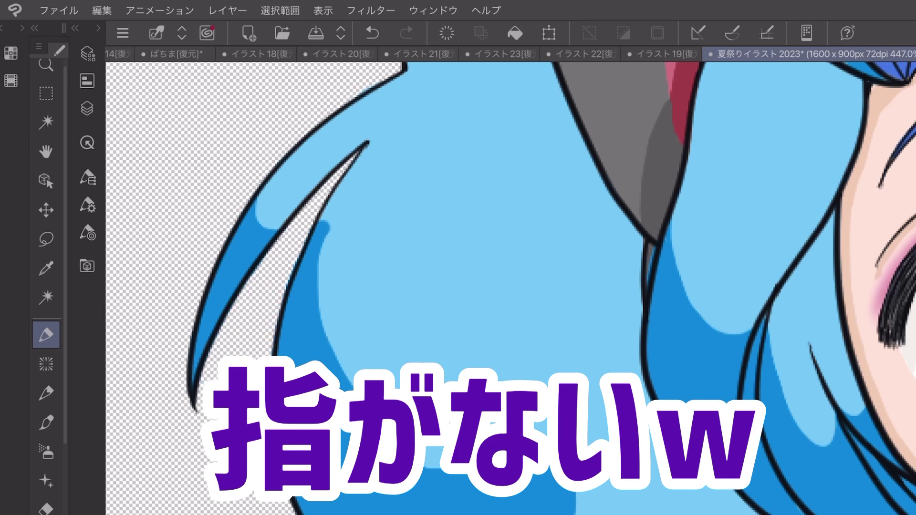
# Step: Trim the shadow edge inside the ponytail beside the outer strand
pyautogui.moveTo(325, 221); pyautogui.dragTo(317, 322)
pyautogui.moveTo(316, 241); pyautogui.dragTo(315, 281)
pyautogui.moveTo(382, 339); pyautogui.dragTo(330, 439)
# Step: Shade the dark blue hair patch above the forehead and paint pale aqua rim highlights along the hair's upper edges
pyautogui.scroll(3, 510, 286)
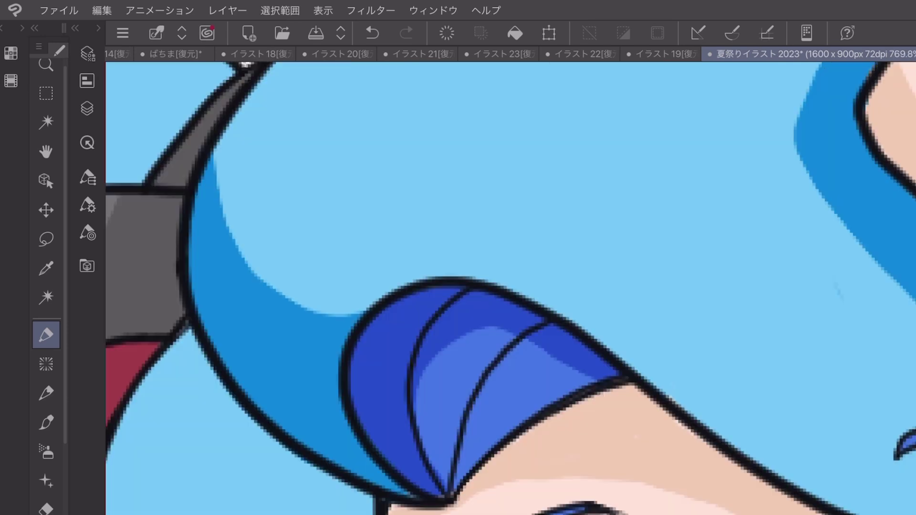
pyautogui.moveTo(415, 420); pyautogui.dragTo(589, 380)
pyautogui.moveTo(322, 213)
pyautogui.mouseDown()
pyautogui.moveTo(697, 214)
pyautogui.moveTo(729, 227)
pyautogui.mouseUp()
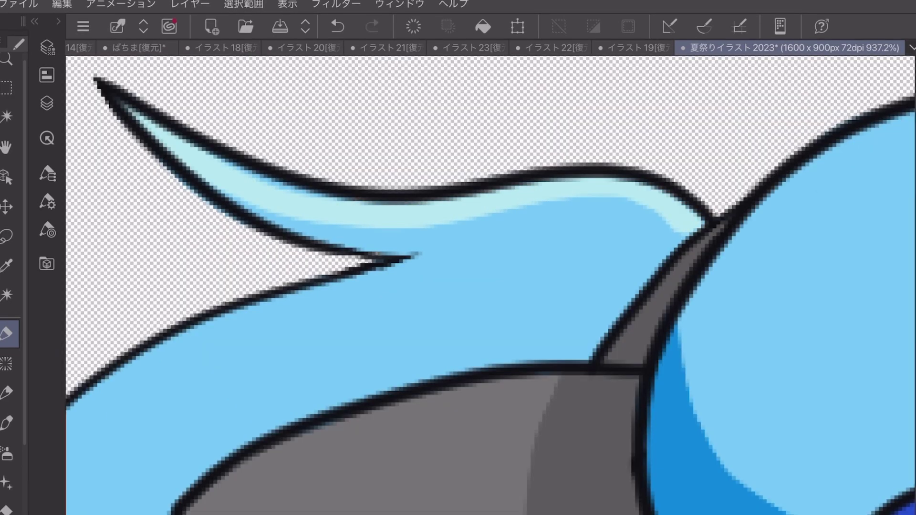
pyautogui.scroll(-2, 490, 277)
pyautogui.moveTo(329, 229)
pyautogui.mouseDown()
pyautogui.moveTo(430, 191)
pyautogui.moveTo(572, 196)
pyautogui.moveTo(625, 217)
pyautogui.moveTo(664, 196)
pyautogui.mouseUp()
# Step: Paint a tall darker blue strand shadow rising through the middle of the ponytail
pyautogui.moveTo(374, 227); pyautogui.dragTo(364, 359)
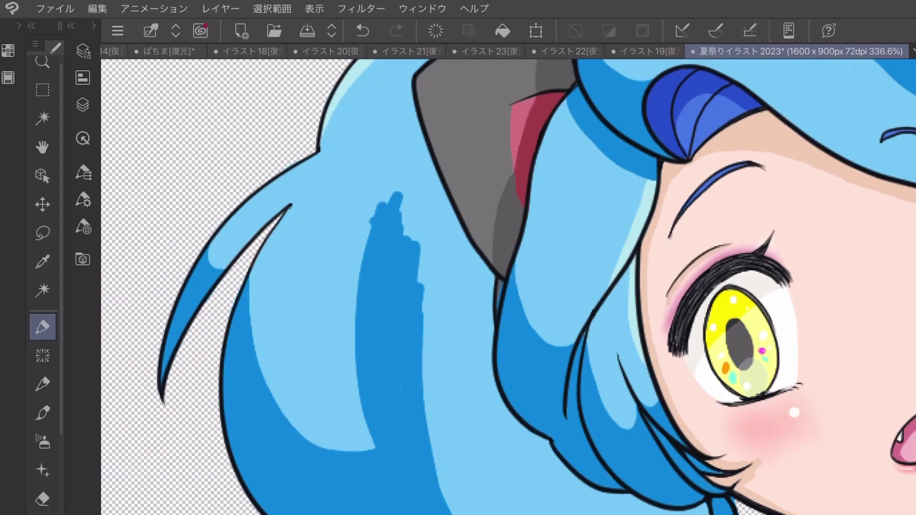
pyautogui.moveTo(437, 260); pyautogui.dragTo(444, 513)
pyautogui.moveTo(444, 441); pyautogui.dragTo(473, 513)
pyautogui.moveTo(429, 320); pyautogui.dragTo(458, 513)
pyautogui.moveTo(435, 283); pyautogui.dragTo(429, 327)
# Step: Add a tapering darker blue shadow streak to the lower ponytail beneath the side lock
pyautogui.moveTo(505, 442); pyautogui.dragTo(525, 513)
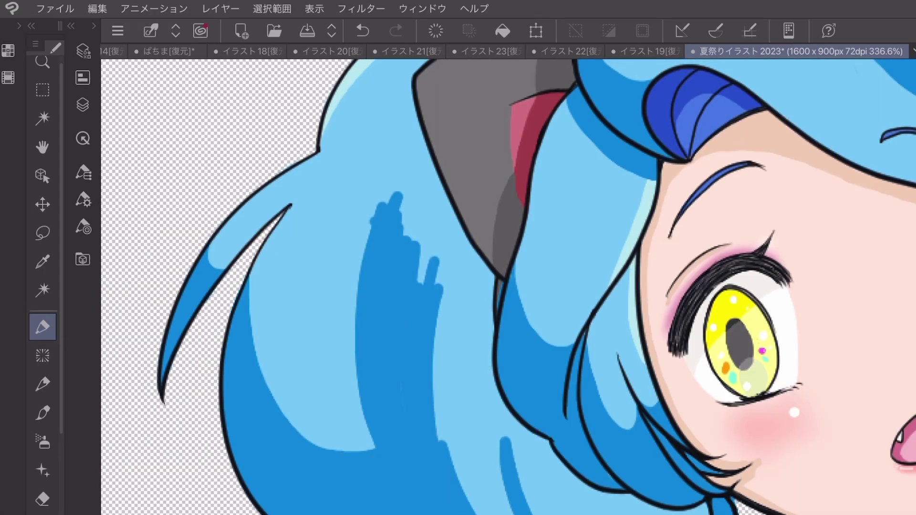
pyautogui.moveTo(522, 475); pyautogui.dragTo(544, 513)
pyautogui.moveTo(525, 456); pyautogui.dragTo(559, 513)
pyautogui.moveTo(510, 439); pyautogui.dragTo(525, 475)
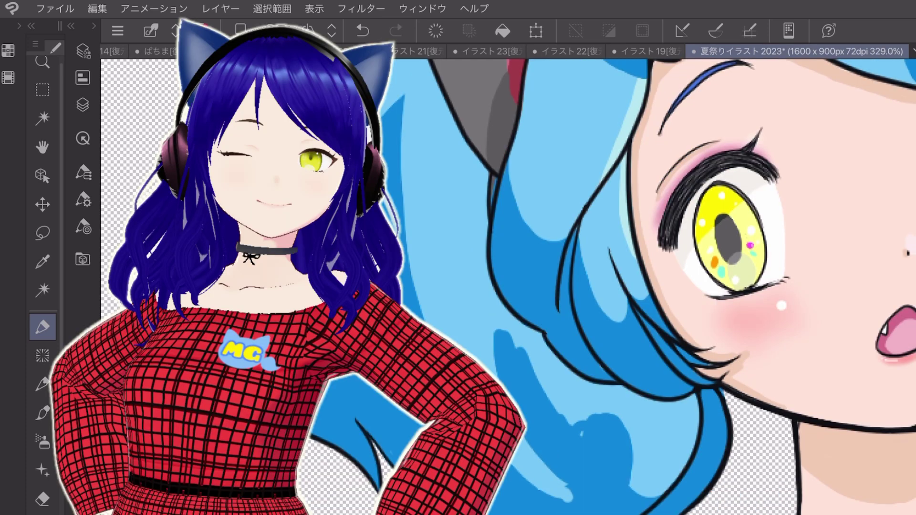
pyautogui.moveTo(583, 420)
pyautogui.mouseDown()
pyautogui.moveTo(621, 459)
pyautogui.moveTo(630, 456)
pyautogui.moveTo(592, 487)
pyautogui.mouseUp()
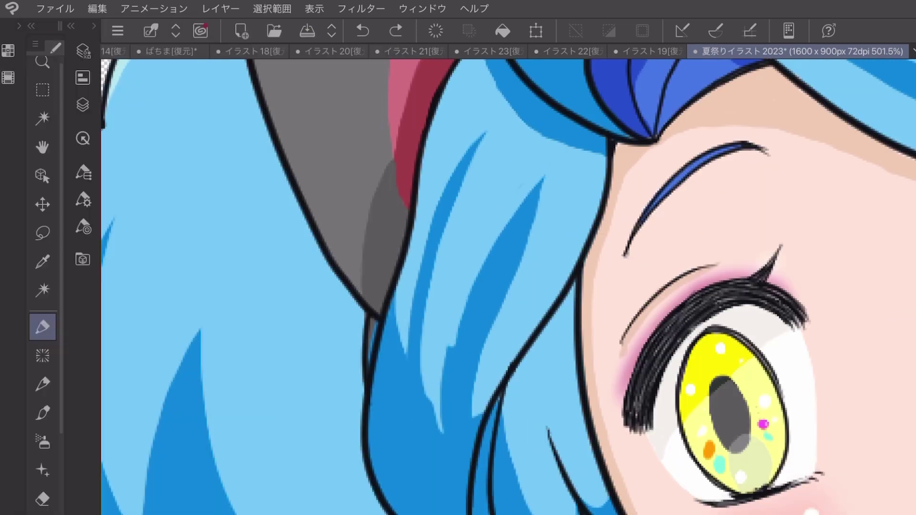
# Step: Slim and taper the two darker blue strand shadows on the side lock beside the forehead
pyautogui.moveTo(539, 182); pyautogui.dragTo(449, 367)
pyautogui.moveTo(530, 210); pyautogui.dragTo(501, 310)
pyautogui.moveTo(516, 229); pyautogui.dragTo(472, 392)
pyautogui.moveTo(522, 213)
pyautogui.mouseDown()
pyautogui.moveTo(477, 342)
pyautogui.moveTo(492, 282)
pyautogui.mouseUp()
pyautogui.moveTo(489, 284)
pyautogui.mouseDown()
pyautogui.moveTo(472, 370)
pyautogui.moveTo(441, 423)
pyautogui.mouseUp()
pyautogui.moveTo(453, 358); pyautogui.dragTo(442, 435)
pyautogui.moveTo(486, 134); pyautogui.dragTo(427, 248)
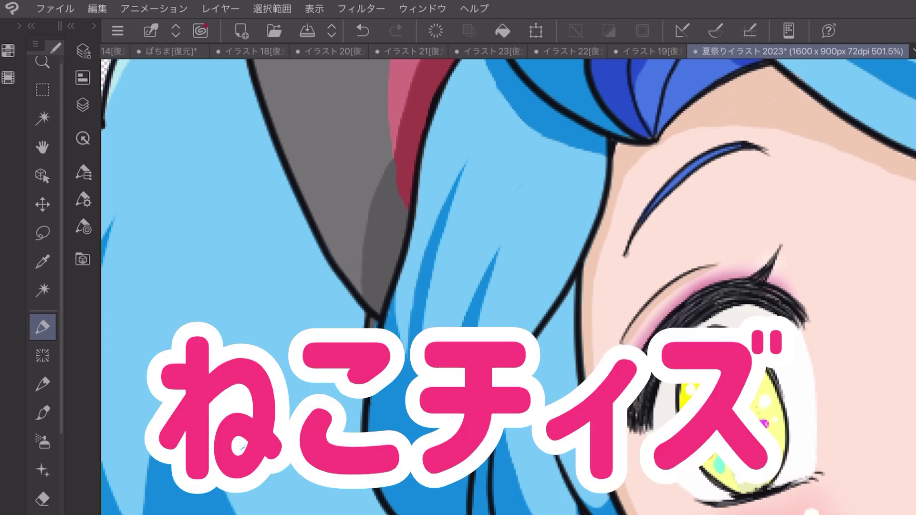
pyautogui.moveTo(467, 162); pyautogui.dragTo(436, 227)
# Step: Shape the pointed darker blue strand shadows in the front hair beside the raised hand
pyautogui.moveTo(531, 198); pyautogui.dragTo(507, 224)
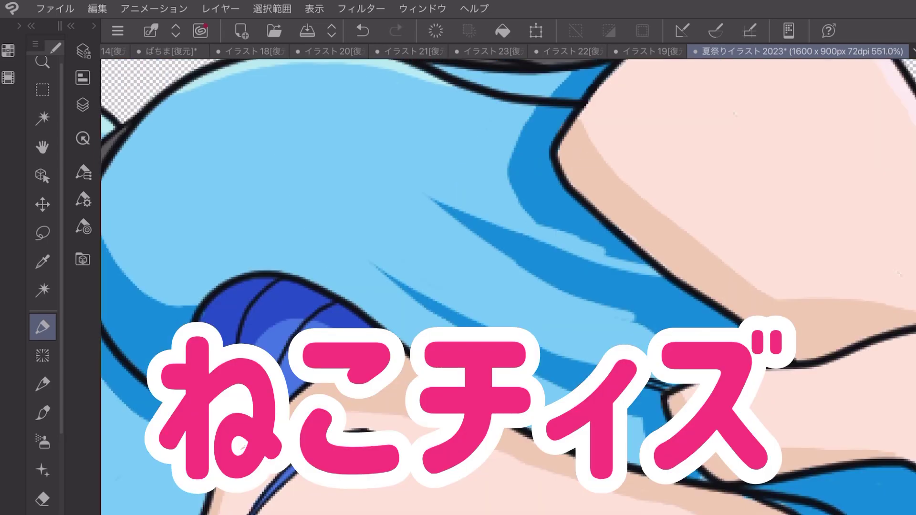
pyautogui.moveTo(635, 320)
pyautogui.mouseDown()
pyautogui.moveTo(680, 336)
pyautogui.moveTo(704, 332)
pyautogui.mouseUp()
pyautogui.moveTo(687, 365)
pyautogui.mouseDown()
pyautogui.moveTo(713, 334)
pyautogui.moveTo(695, 339)
pyautogui.mouseUp()
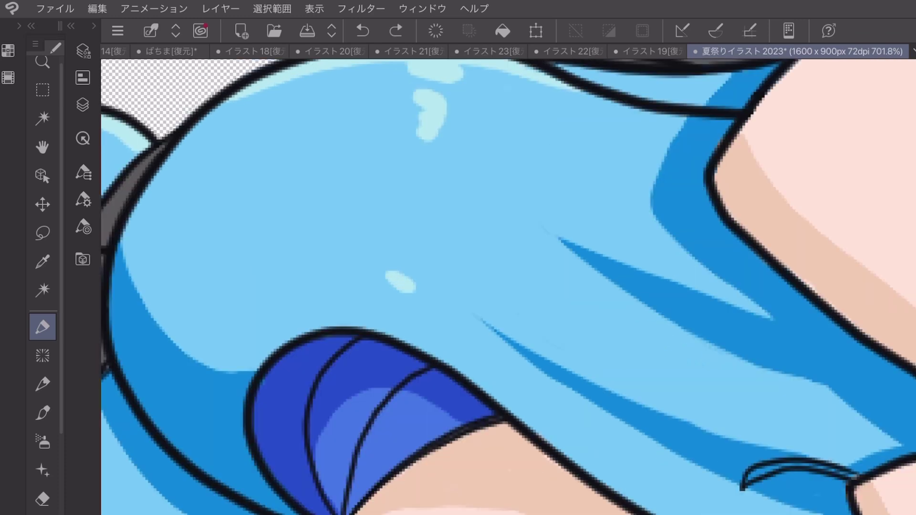
# Step: Dab small pale aqua highlights on the front hair and larger oval ones on the upper ponytail
pyautogui.moveTo(401, 297); pyautogui.dragTo(389, 330)
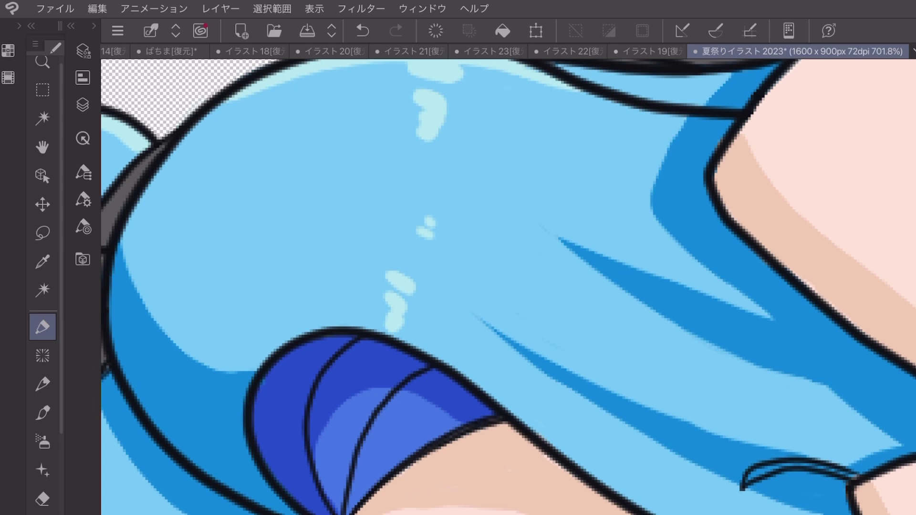
pyautogui.scroll(-3, 509, 286)
pyautogui.moveTo(346, 271)
pyautogui.mouseDown()
pyautogui.moveTo(395, 317)
pyautogui.moveTo(386, 329)
pyautogui.moveTo(406, 335)
pyautogui.mouseUp()
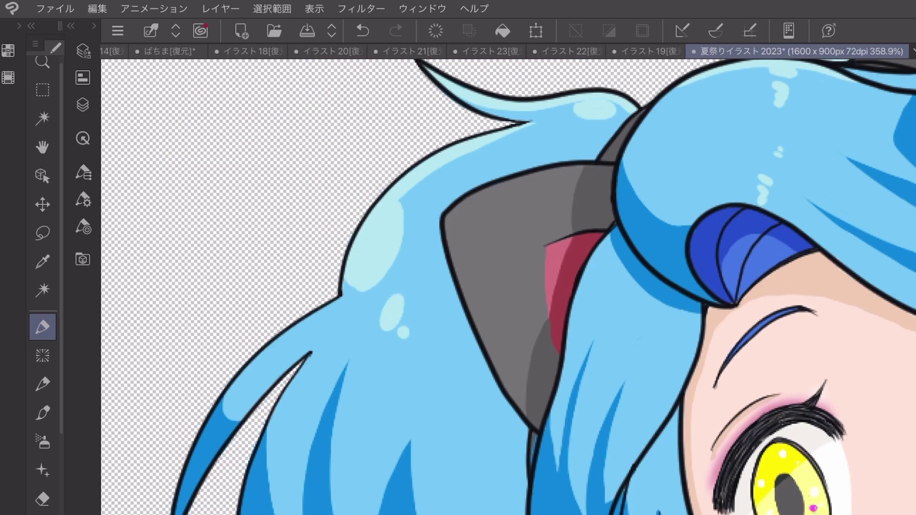
# Step: Break the shadow edges around and below the front curl into small spiky strands
pyautogui.scroll(4, 811, 254)
pyautogui.moveTo(306, 220)
pyautogui.mouseDown()
pyautogui.moveTo(318, 255)
pyautogui.moveTo(377, 332)
pyautogui.mouseUp()
pyautogui.moveTo(336, 262); pyautogui.dragTo(368, 311)
pyautogui.moveTo(399, 346)
pyautogui.mouseDown()
pyautogui.moveTo(433, 376)
pyautogui.moveTo(484, 394)
pyautogui.mouseUp()
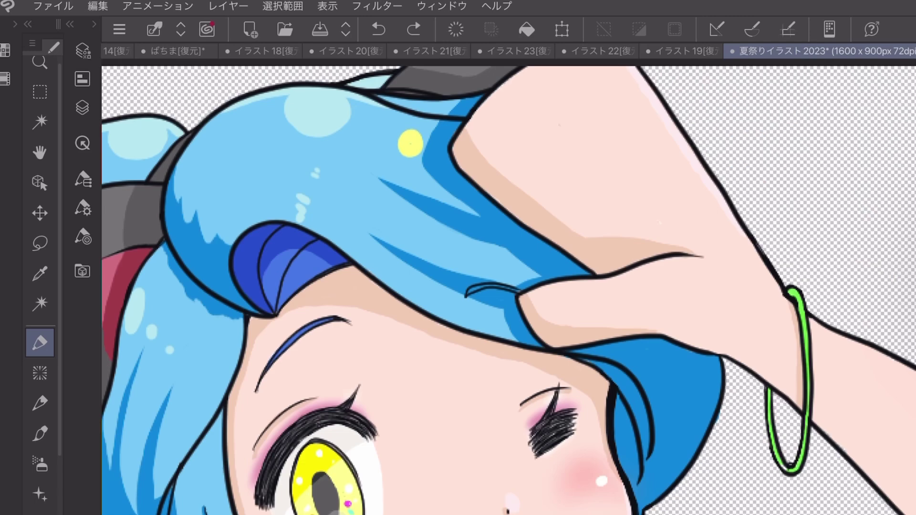
# Step: Dot yellow specks on the hair and a magenta speck on the ponytail's dark blue shadow
pyautogui.scroll(2, 508, 286)
pyautogui.scroll(1, 509, 286)
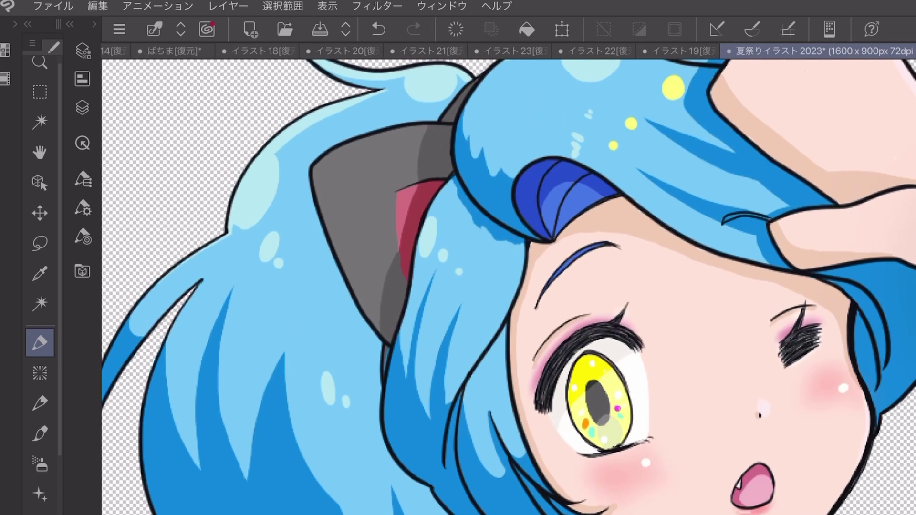
pyautogui.click(421, 293)
pyautogui.click(454, 311)
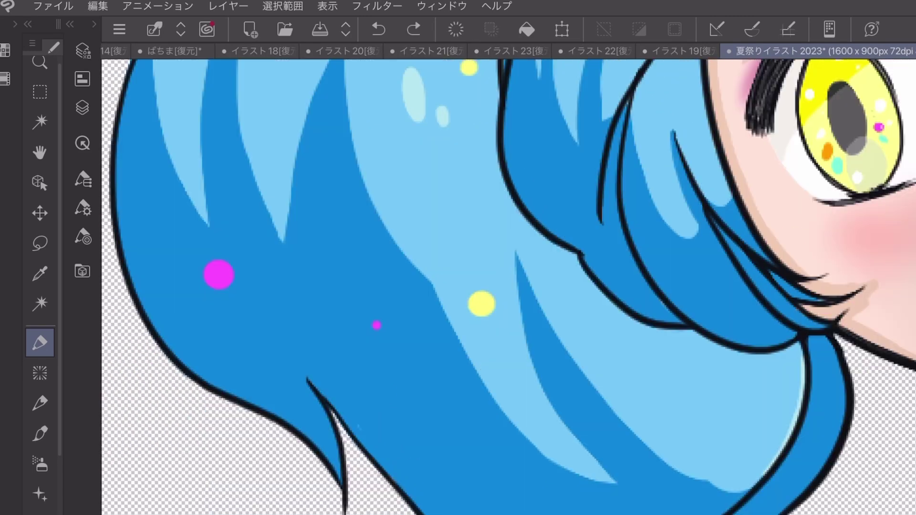
pyautogui.click(381, 391)
pyautogui.scroll(-3, 509, 287)
pyautogui.scroll(3, 509, 287)
pyautogui.click(466, 418)
pyautogui.hotkey('ctrl', 'z')
pyautogui.scroll(1, 509, 286)
pyautogui.click(428, 348)
pyautogui.hotkey('ctrl', 'z')
pyautogui.scroll(-3, 508, 286)
pyautogui.click(466, 351)
pyautogui.hotkey('ctrl', 'z')
# Step: Dot magenta specks on the dark blue hair, including the lower end of the ponytail
pyautogui.scroll(3, 530, 360)
pyautogui.click(446, 347)
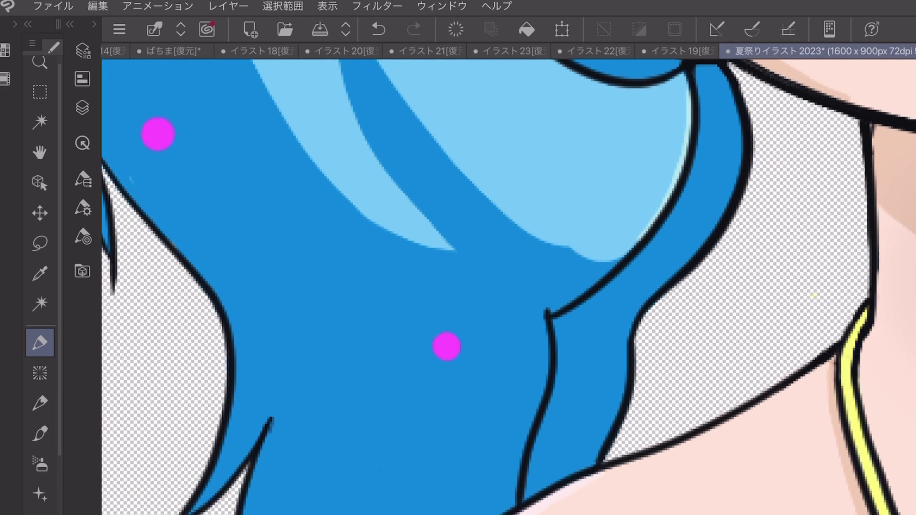
pyautogui.scroll(3, 384, 501)
pyautogui.click(286, 343)
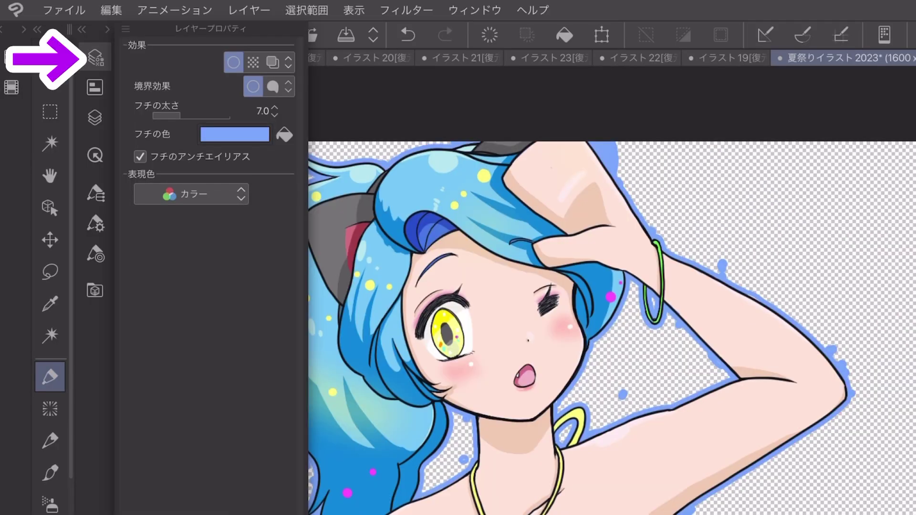
# Step: Change the colour of the layer's border effect around the girl to light yellow-green
pyautogui.click(234, 134)
pyautogui.moveTo(503, 373)
pyautogui.mouseDown()
pyautogui.moveTo(503, 460)
pyautogui.moveTo(503, 451)
pyautogui.mouseUp()
pyautogui.press('Return')
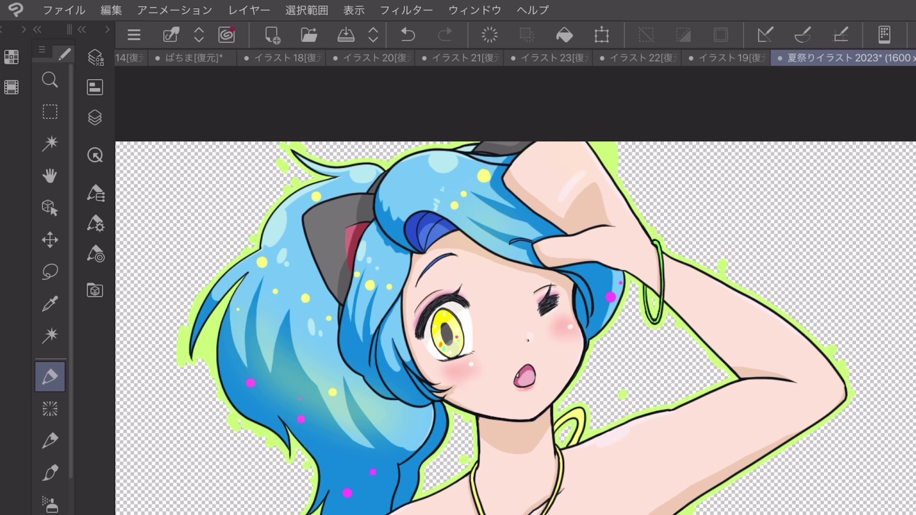
# Step: Smooth the uneven outer edge of the light green border along the ponytail's thin outer strand
pyautogui.scroll(5, 253, 474)
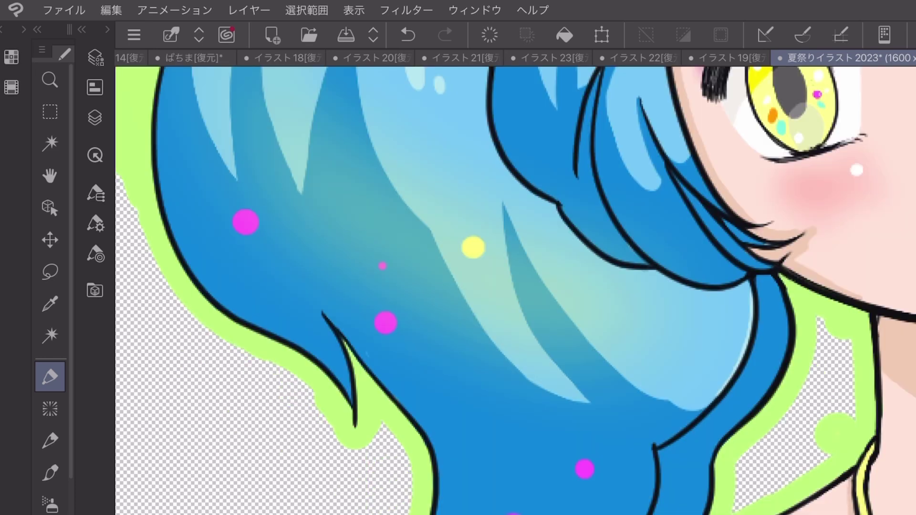
pyautogui.scroll(-5, 516, 287)
pyautogui.scroll(5, 516, 286)
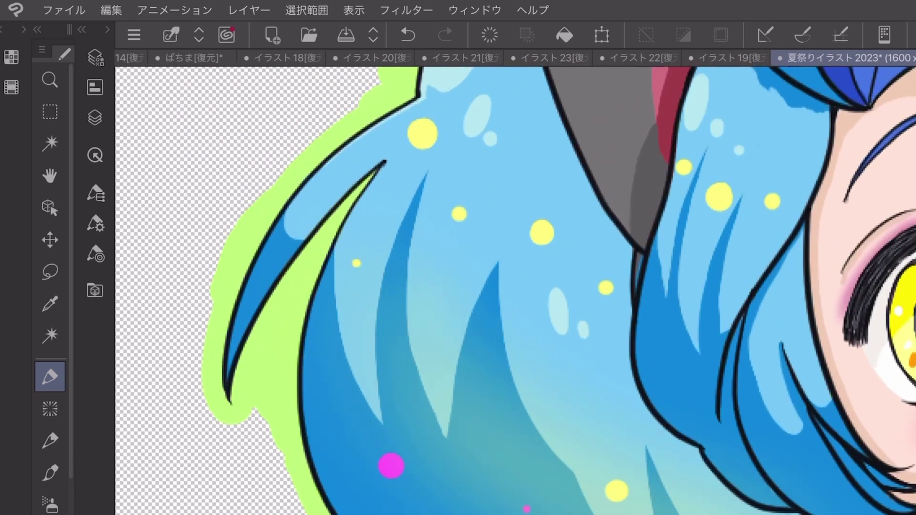
pyautogui.hotkey('ctrl', 'z')
pyautogui.click(95, 254)
pyautogui.click(281, 91)
pyautogui.click(222, 126)
pyautogui.click(95, 254)
pyautogui.moveTo(260, 405); pyautogui.dragTo(263, 371)
pyautogui.moveTo(253, 205); pyautogui.dragTo(213, 286)
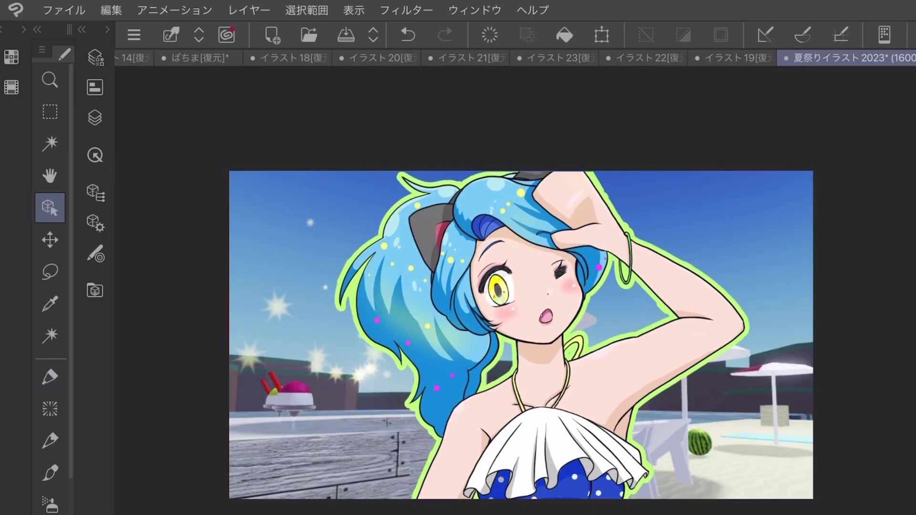
# Step: Shift the bordered girl slightly to the left over the beach background photo
pyautogui.hotkey('ctrl', 'z')
pyautogui.hotkey('ctrl', 'z')
pyautogui.hotkey('ctrl', 'z')
pyautogui.hotkey('ctrl', 'z')
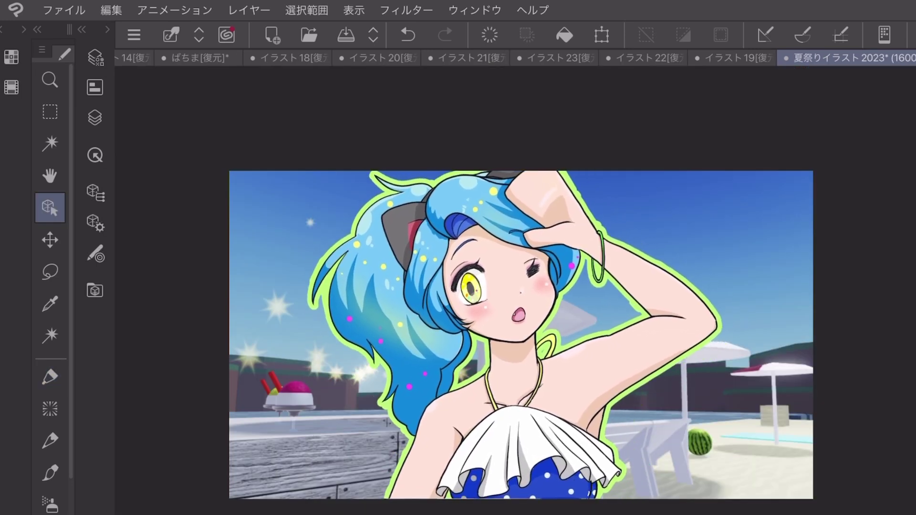
# Step: Select the layer レイヤー 3 directly above the girl's layer
pyautogui.click(95, 118)
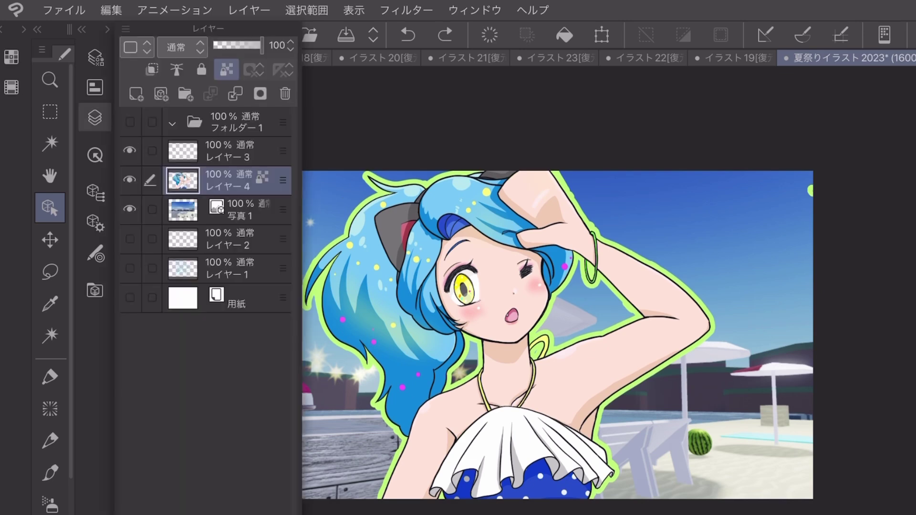
pyautogui.press('Delete')
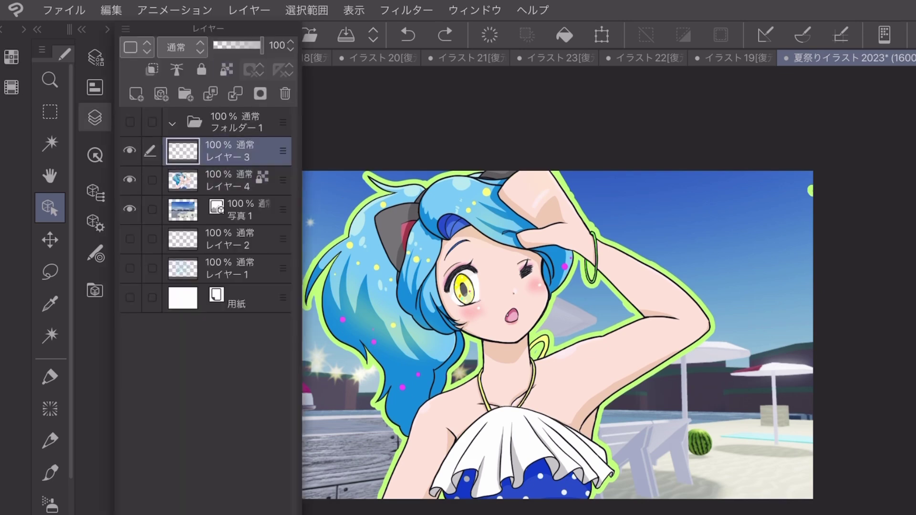